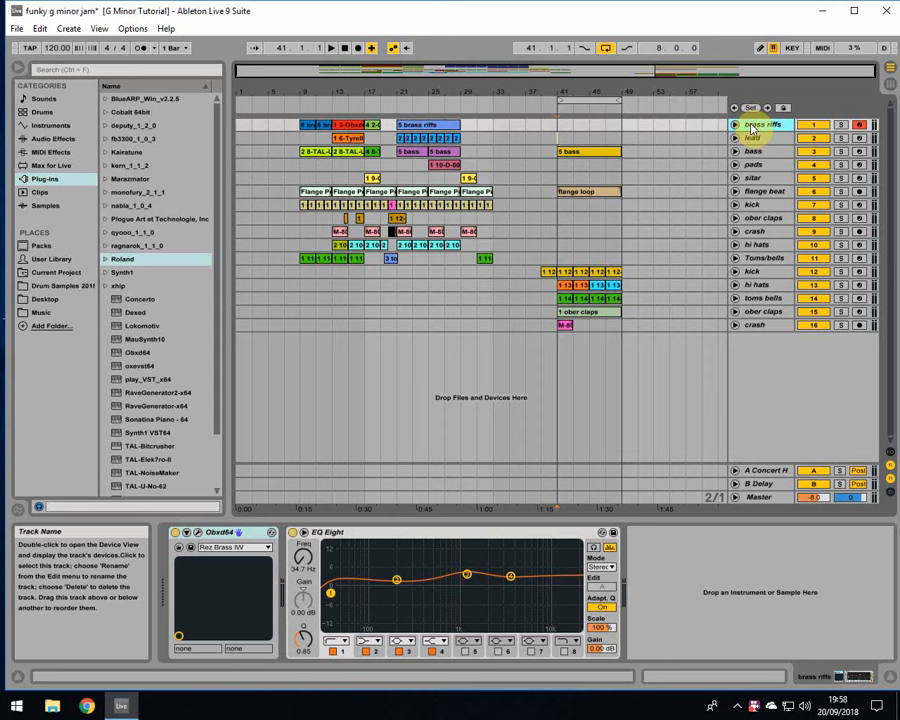
Add the Obxd64 plug-in to the arrangement on a new track and close its synth window.
{"action": "scroll", "coordinate": [140, 400], "scroll_direction": "down", "scroll_amount": 3}
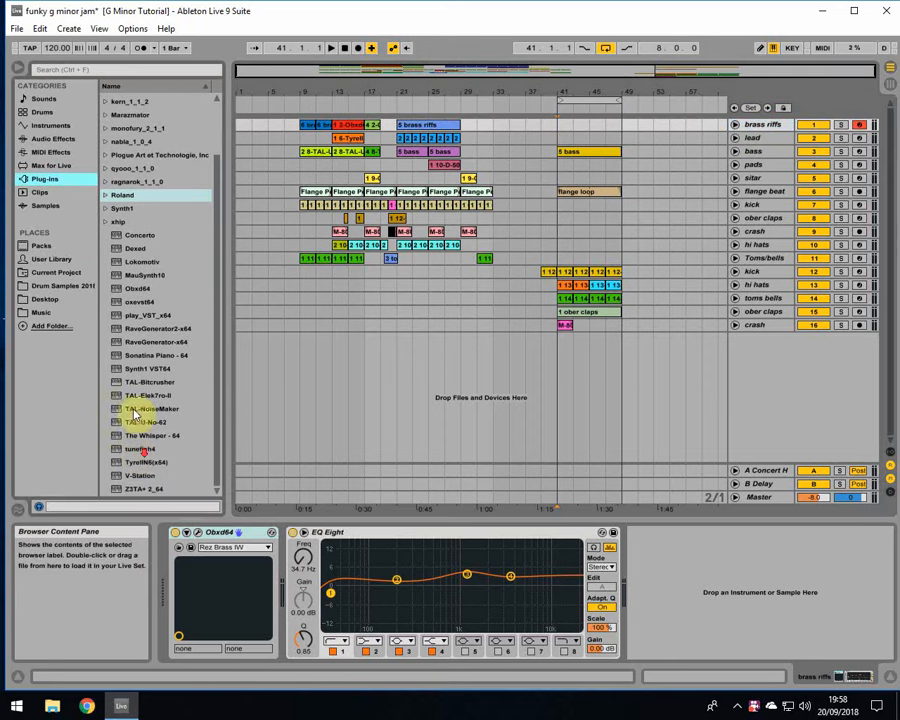
{"action": "left_click_drag", "start_coordinate": [143, 289], "coordinate": [536, 367]}
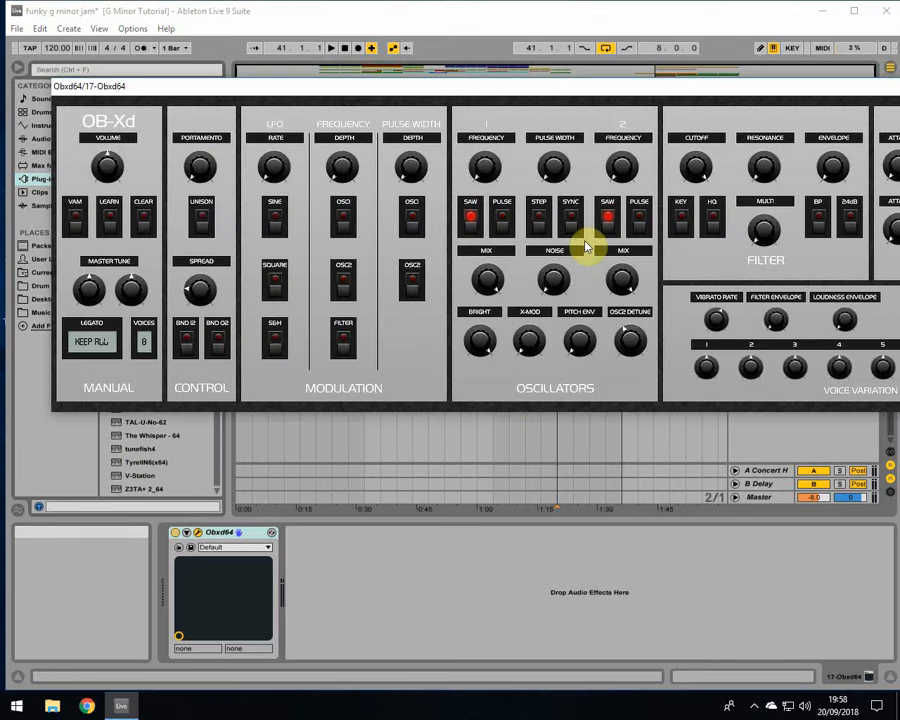
{"action": "left_click_drag", "start_coordinate": [860, 86], "coordinate": [715, 86]}
{"action": "left_click", "coordinate": [718, 86]}
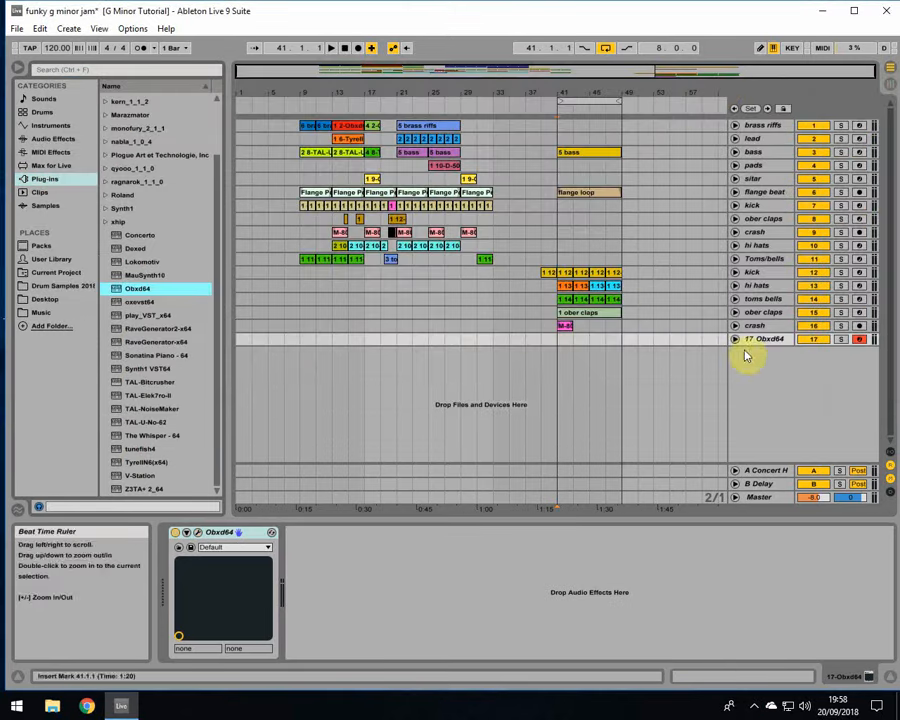
Load the 003 - KVR Brass + Synths.fxb bank into Obxd64 and choose the Rez Brass IW preset.
{"action": "left_click", "coordinate": [179, 553]}
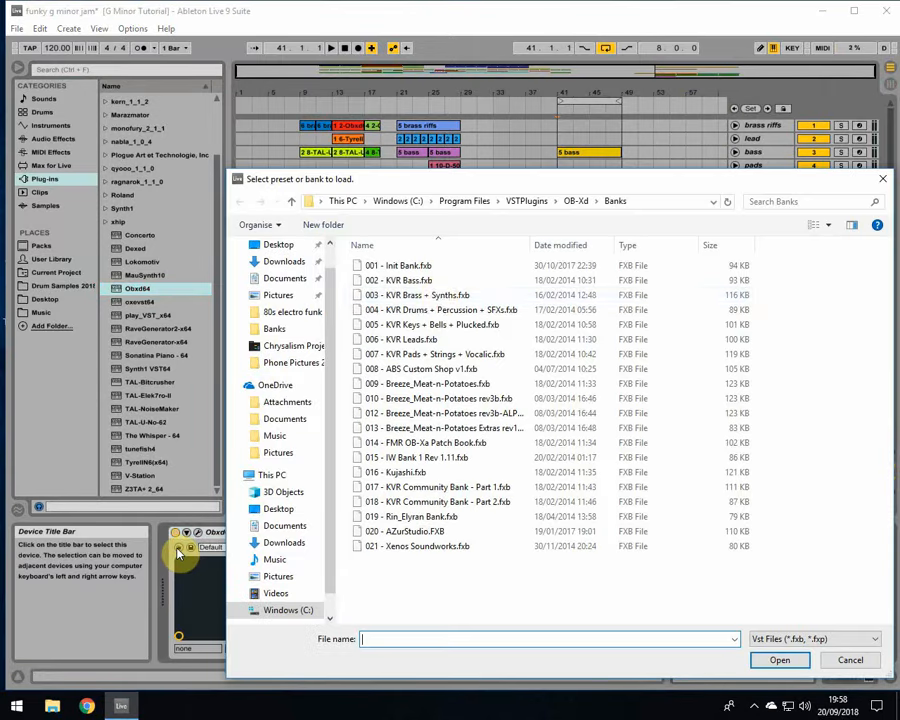
{"action": "double_click", "coordinate": [440, 295]}
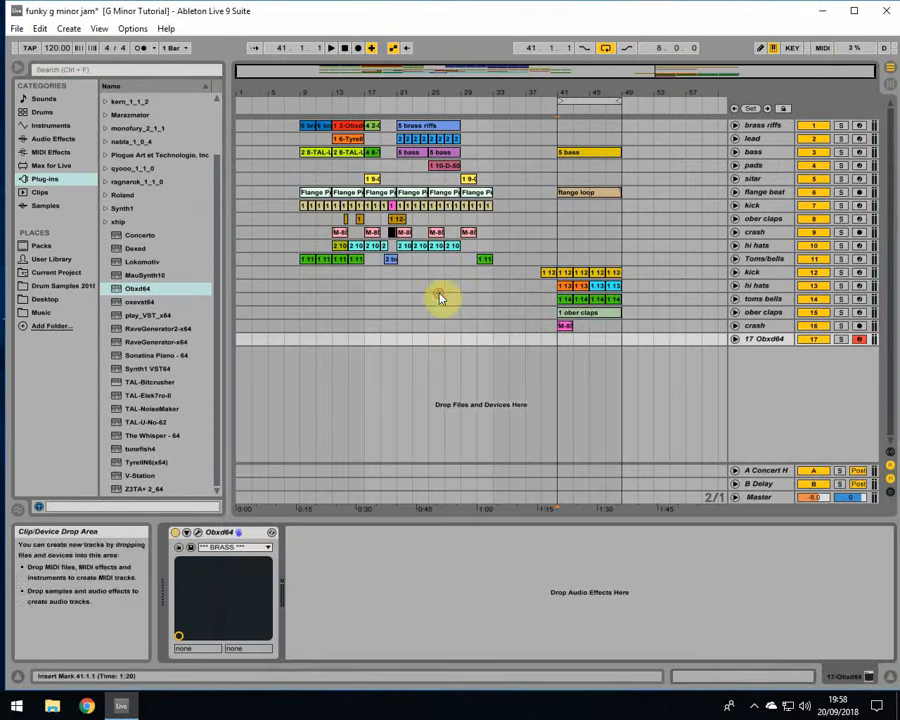
{"action": "left_click", "coordinate": [255, 547]}
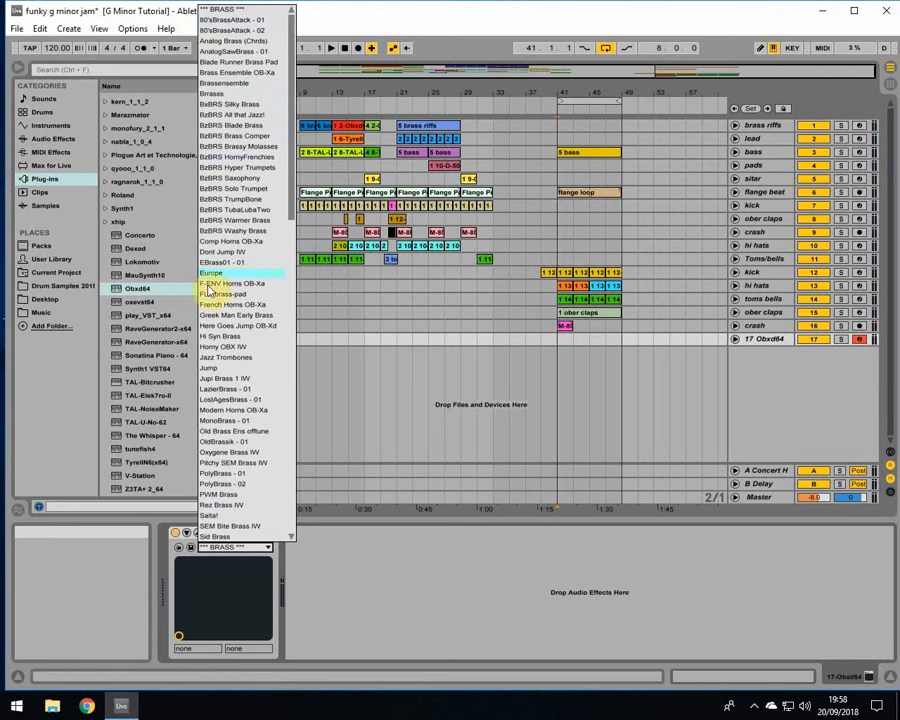
{"action": "left_click", "coordinate": [221, 507]}
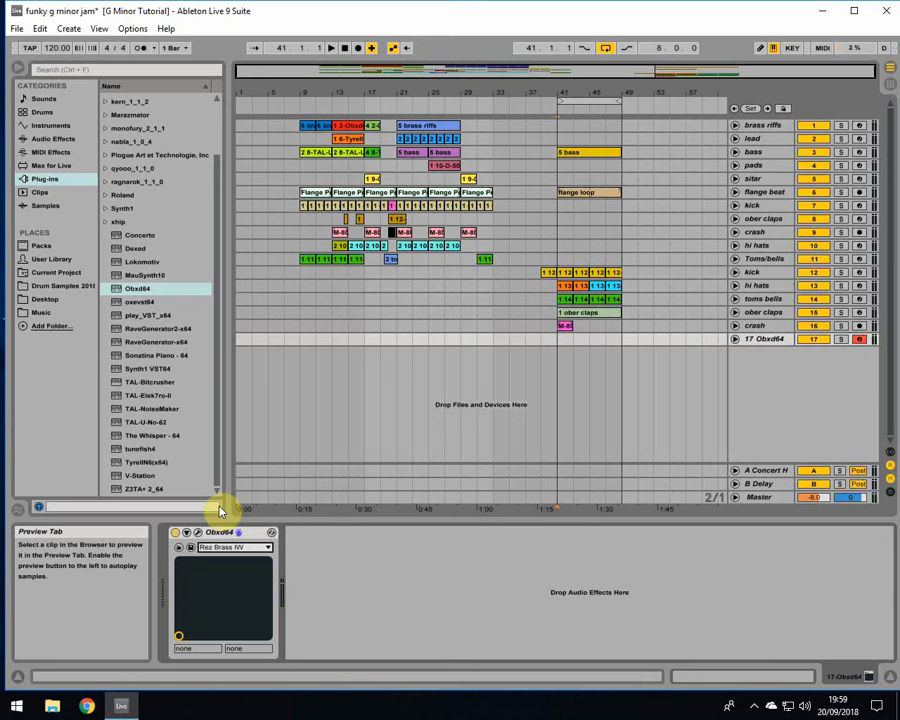
Copy the EQ Eight from the brass riffs track and paste it after Obxd64 on track 17.
{"action": "left_click", "coordinate": [306, 540]}
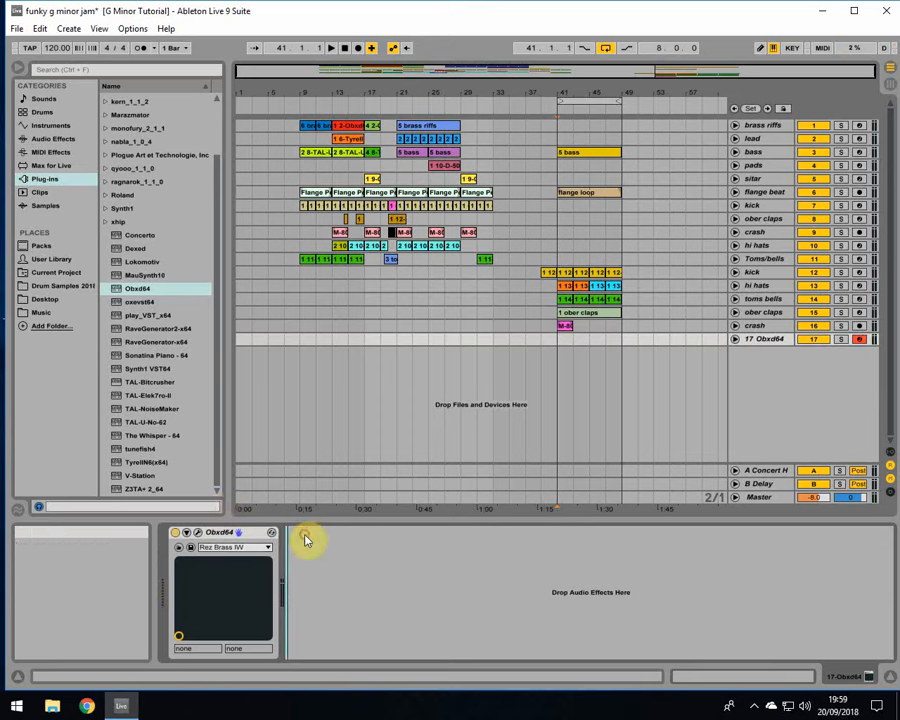
{"action": "left_click", "coordinate": [40, 138]}
{"action": "left_click", "coordinate": [322, 125]}
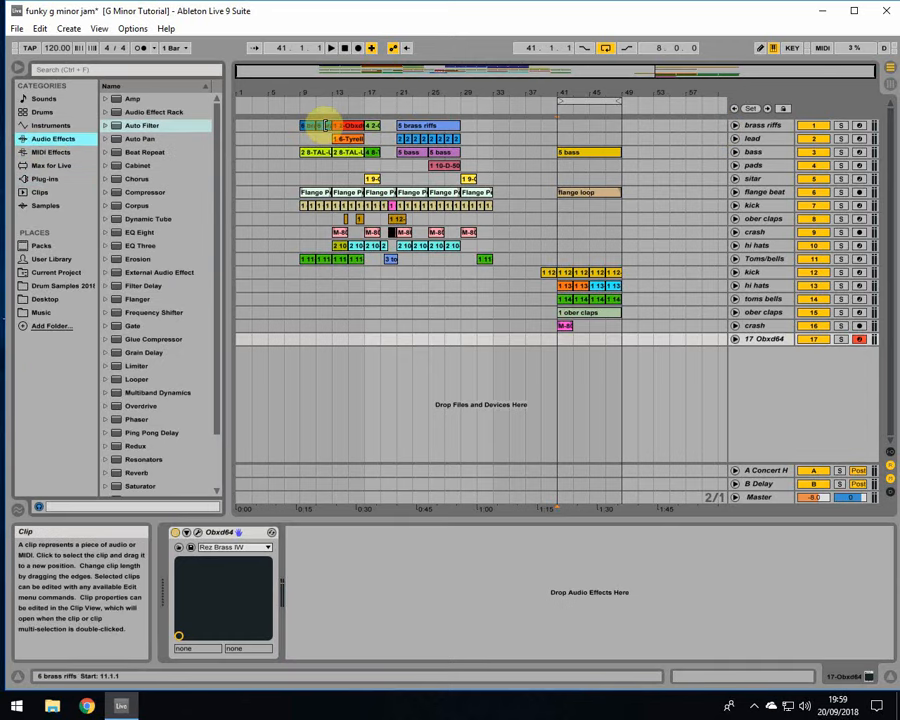
{"action": "right_click", "coordinate": [402, 530]}
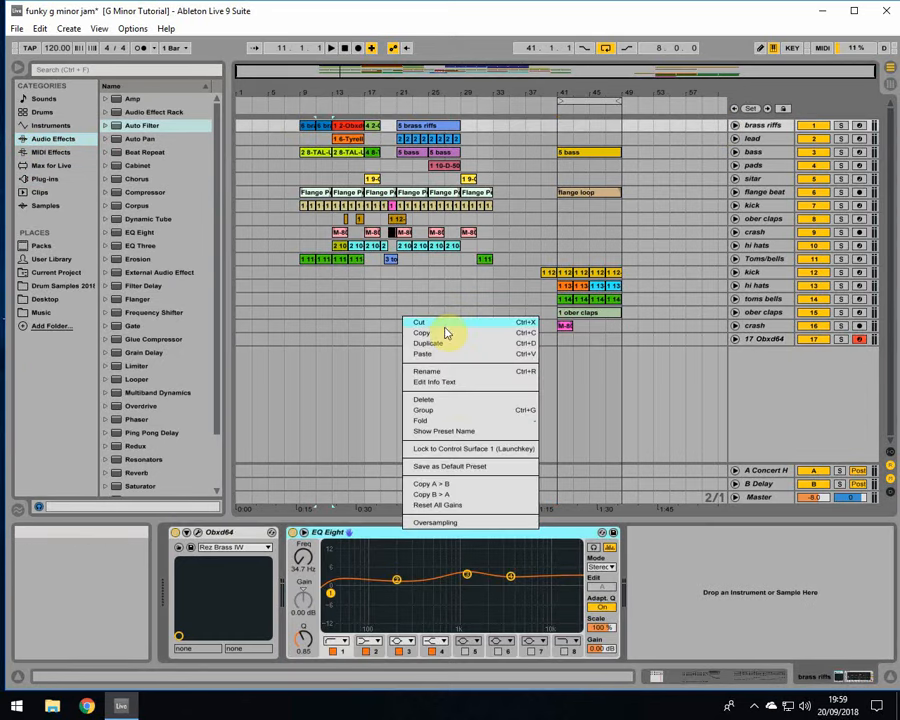
{"action": "left_click", "coordinate": [444, 333]}
{"action": "left_click", "coordinate": [410, 125]}
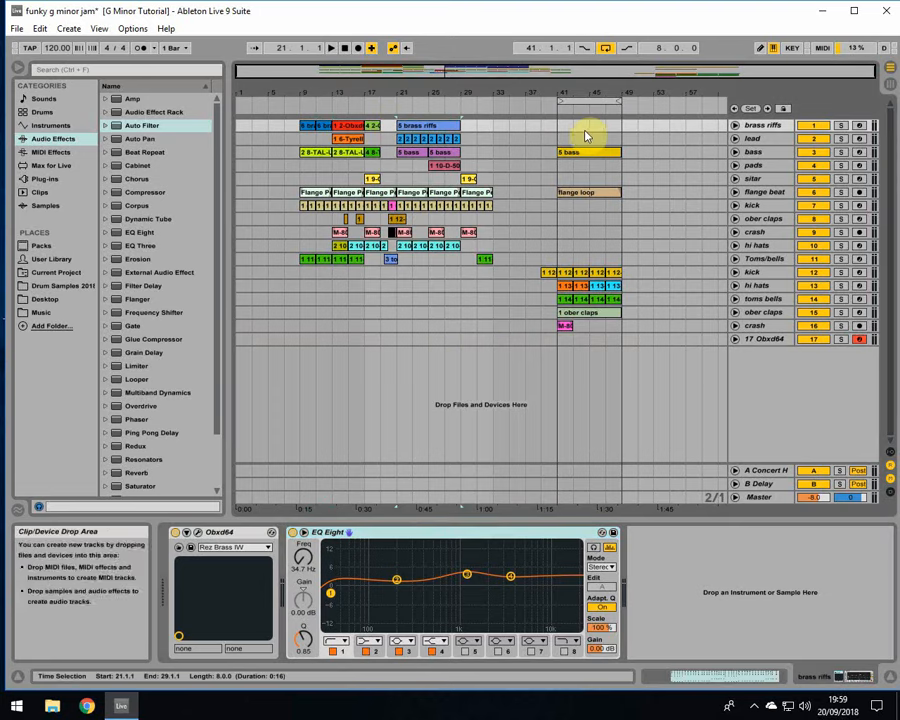
{"action": "left_click", "coordinate": [540, 341]}
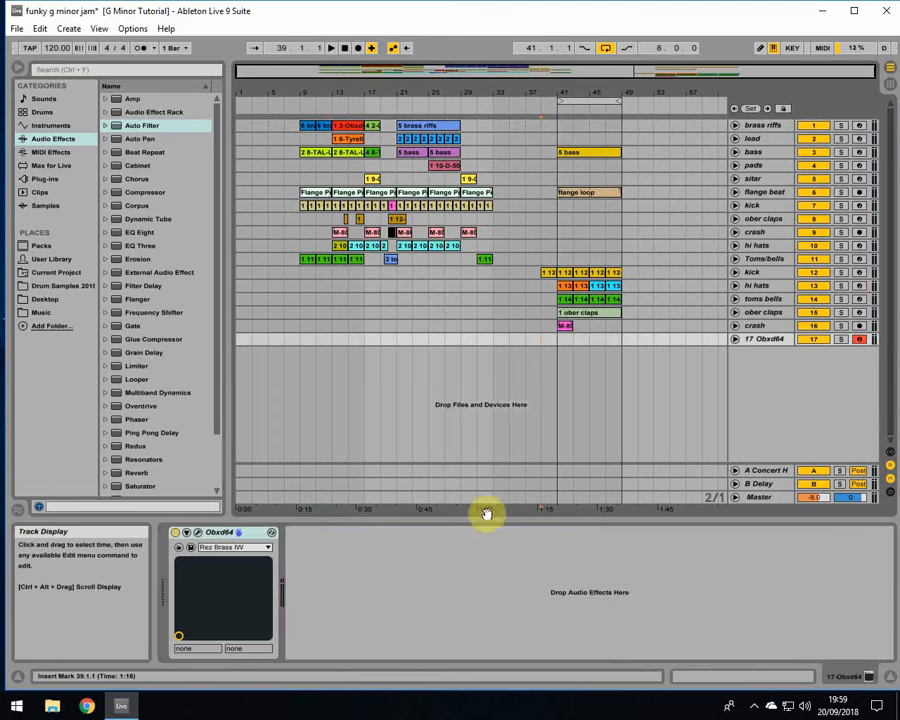
{"action": "right_click", "coordinate": [446, 548]}
{"action": "left_click", "coordinate": [456, 550]}
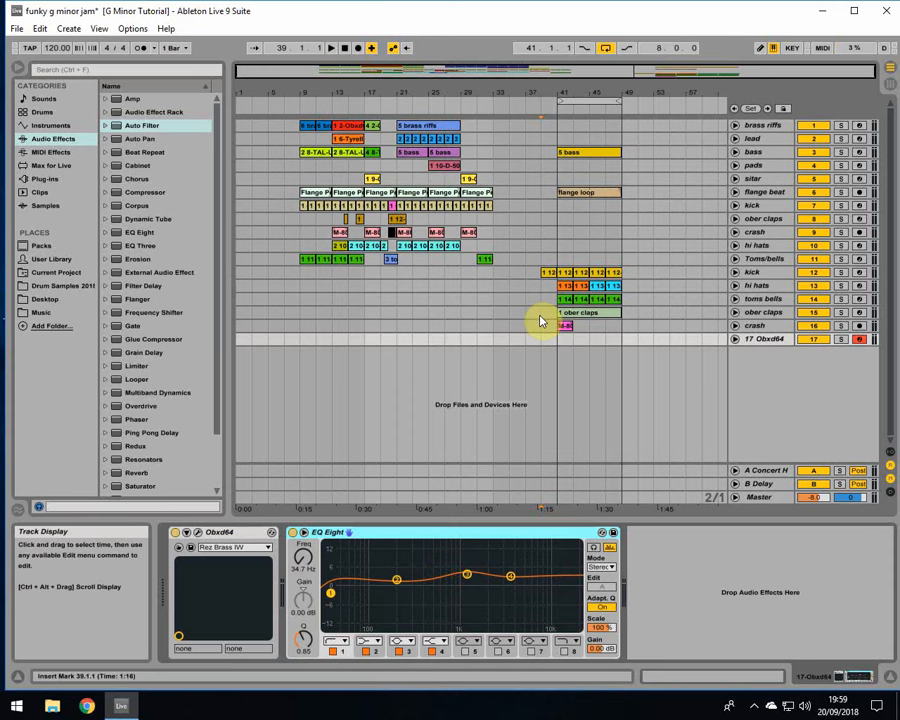
{"action": "left_click", "coordinate": [768, 233]}
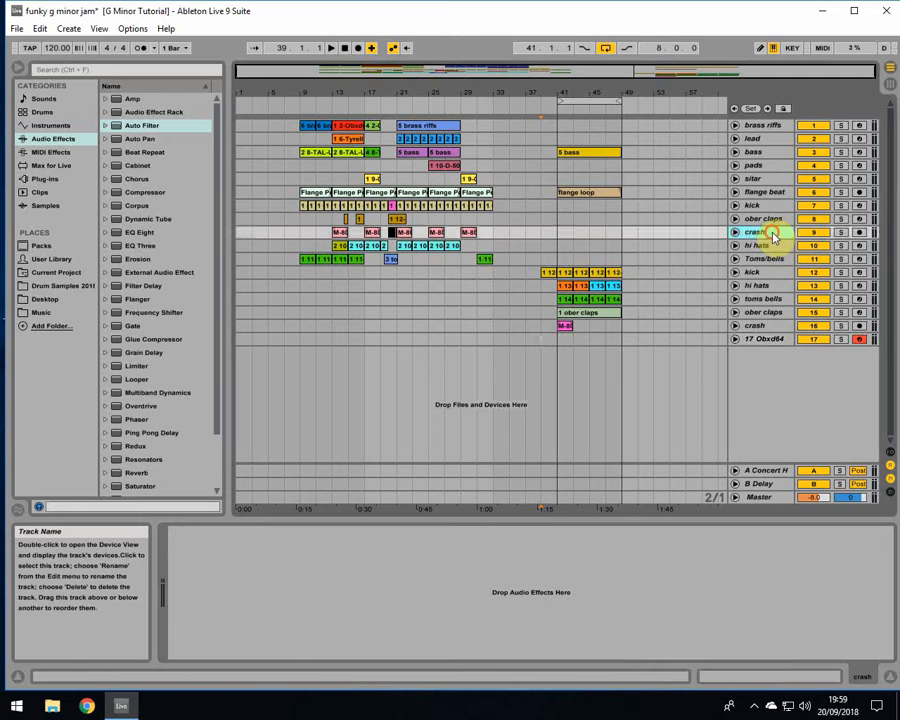
{"action": "left_click", "coordinate": [759, 327]}
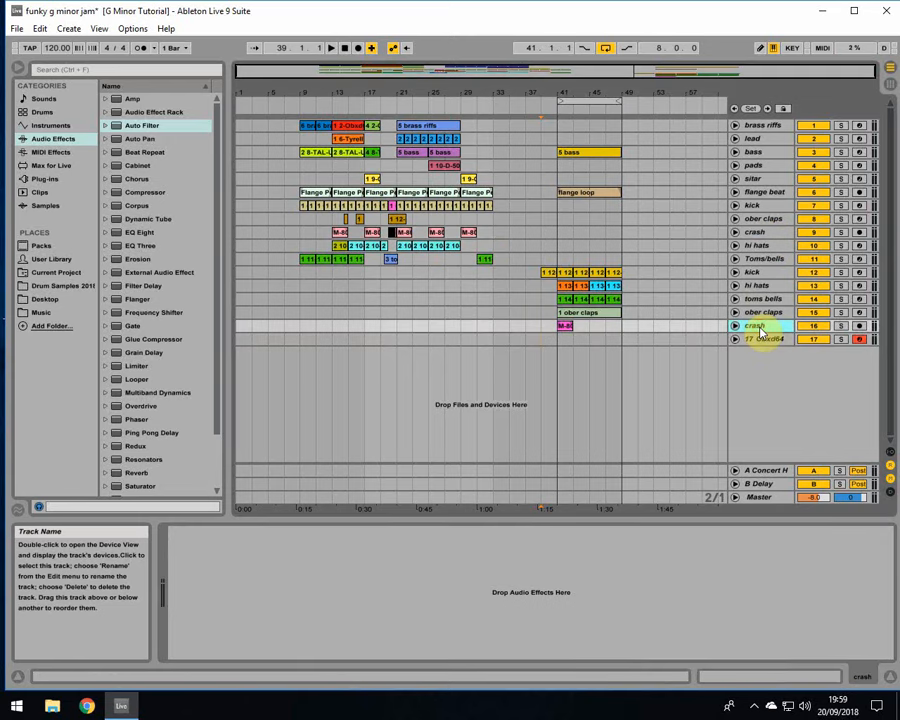
{"action": "left_click", "coordinate": [400, 232]}
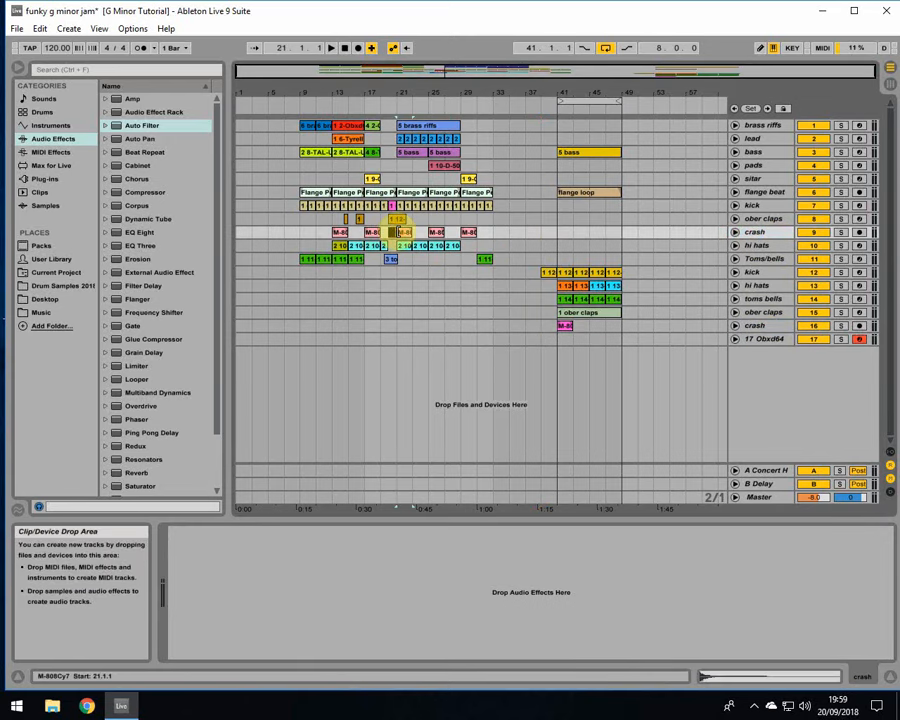
{"action": "left_click", "coordinate": [561, 133]}
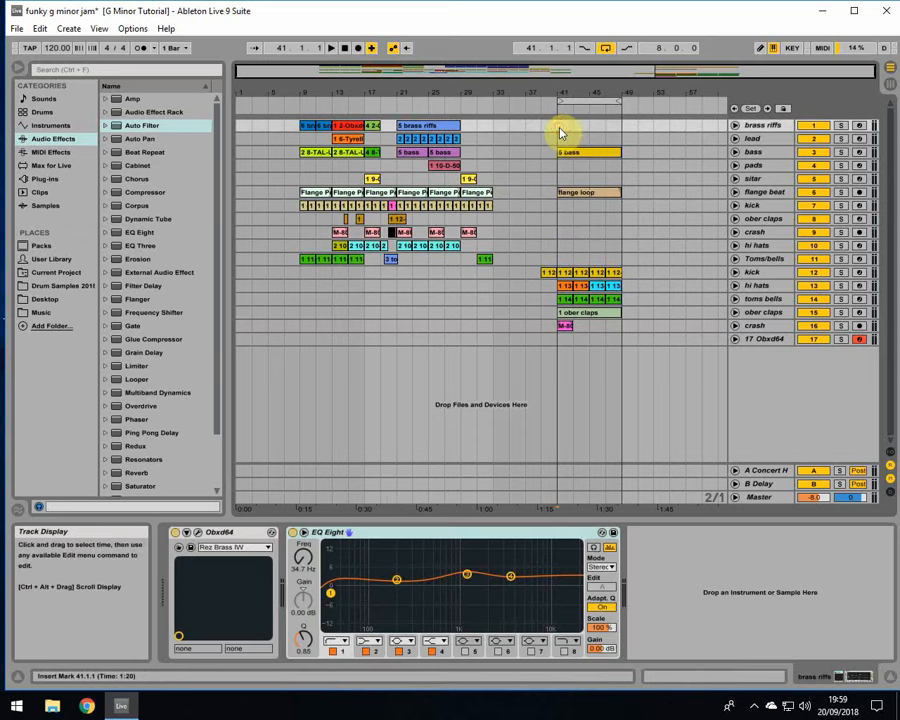
Examine the four active EQ Eight bands on the Obxd64 track, briefly bypassing the EQ and switching it back on.
{"action": "left_click", "coordinate": [567, 341]}
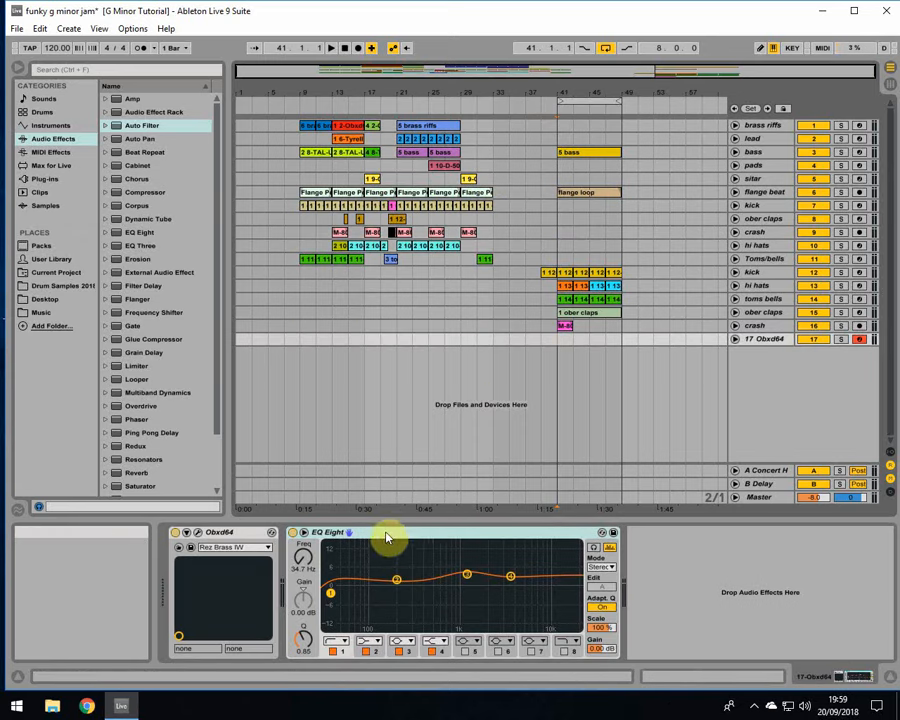
{"action": "left_click", "coordinate": [293, 533]}
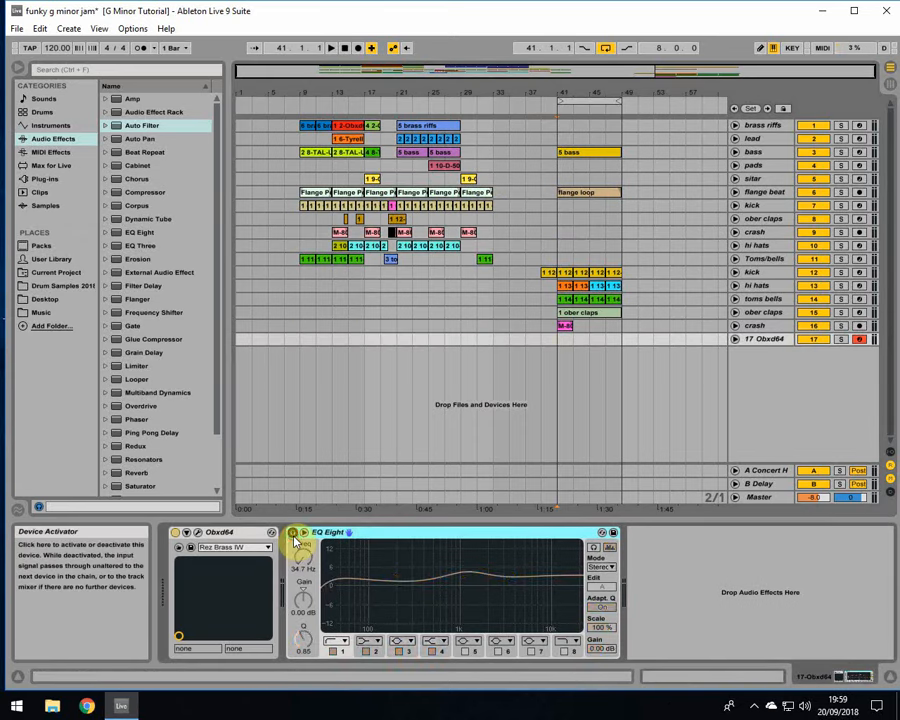
{"action": "left_click", "coordinate": [293, 533]}
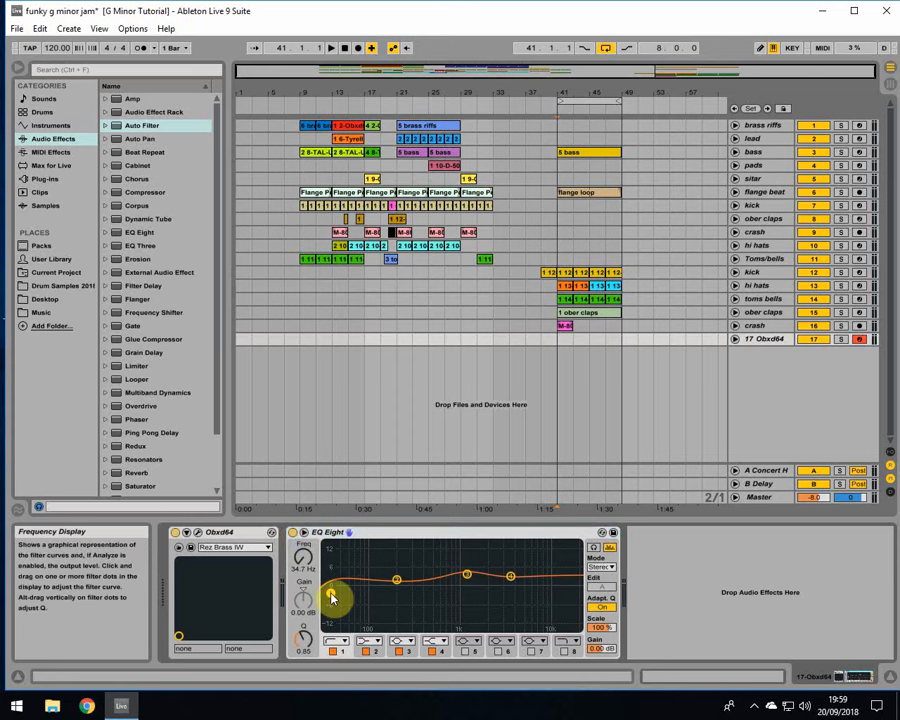
{"action": "left_click", "coordinate": [331, 596]}
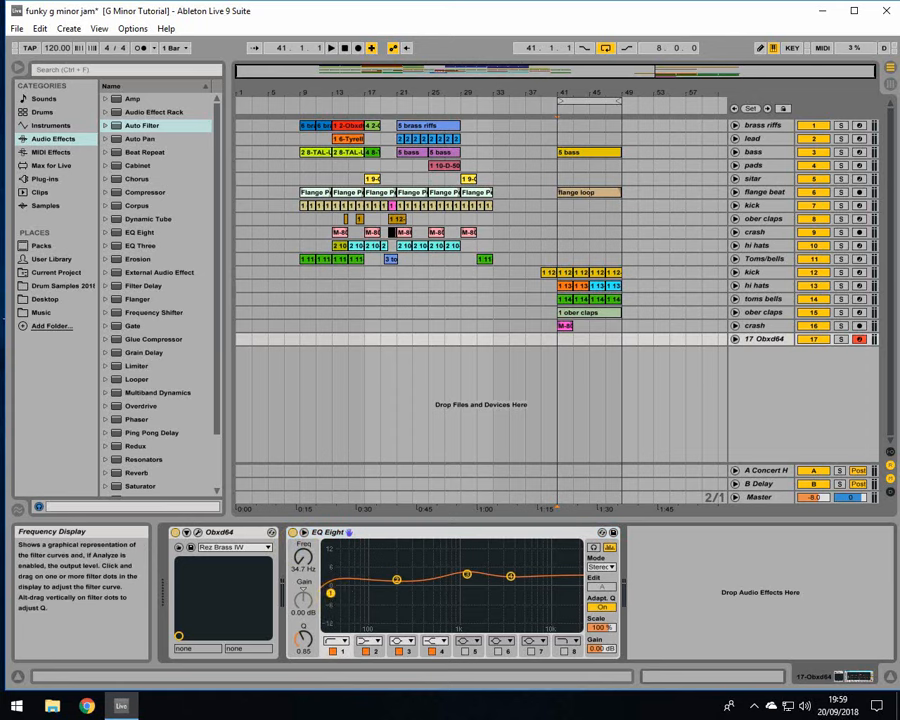
{"action": "left_click", "coordinate": [467, 574]}
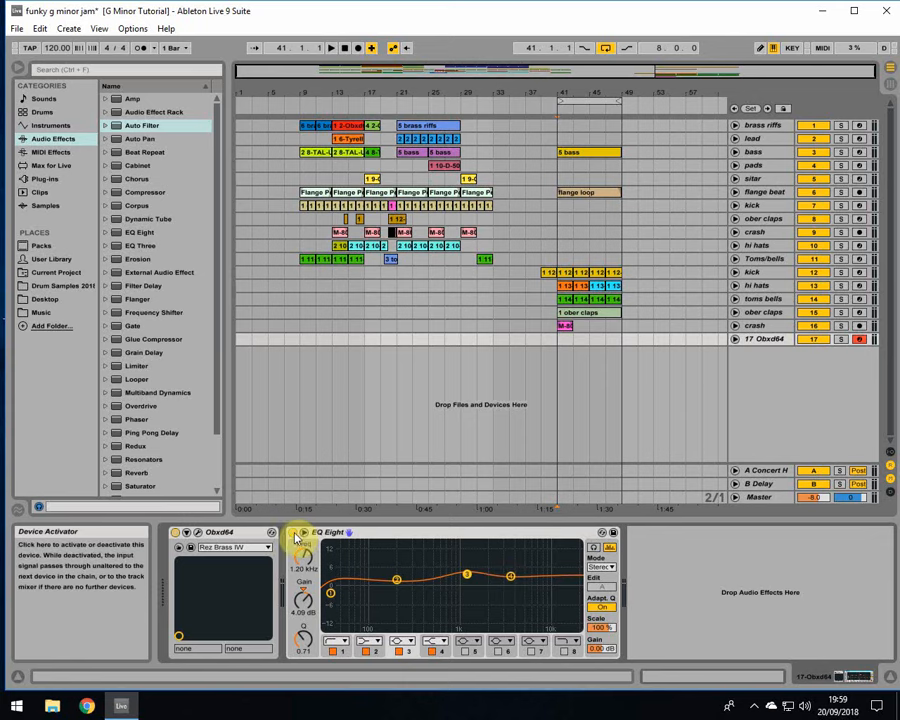
{"action": "left_click_drag", "start_coordinate": [467, 577], "coordinate": [466, 576]}
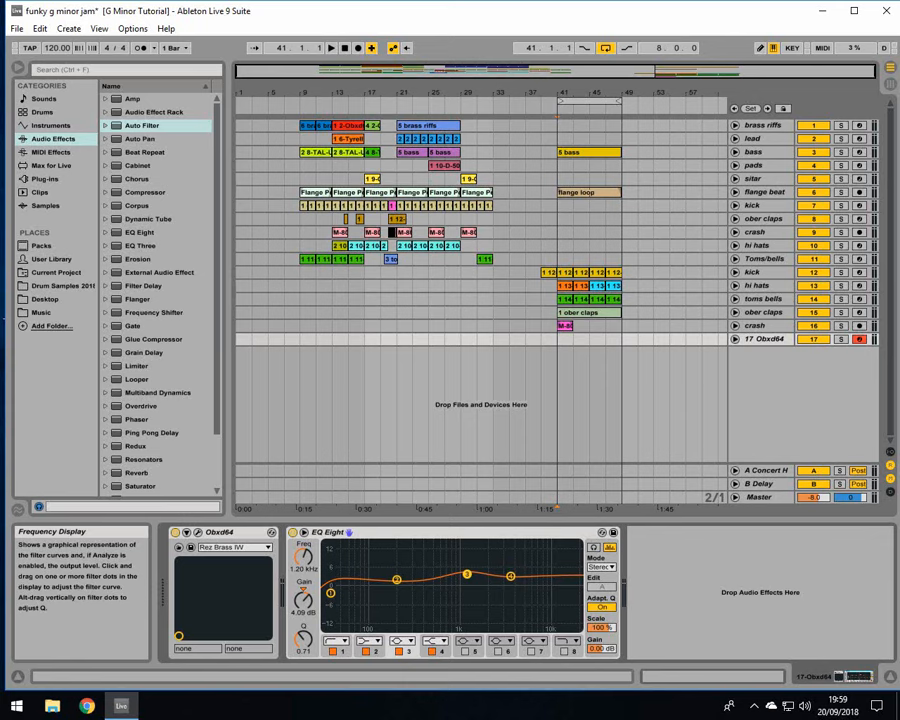
{"action": "left_click", "coordinate": [512, 580]}
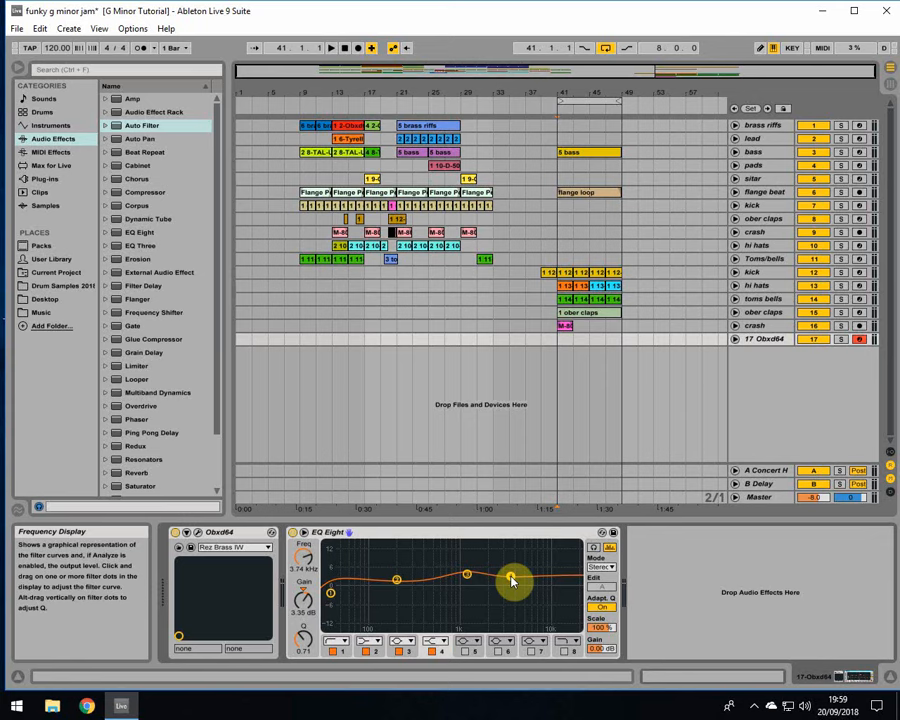
{"action": "left_click", "coordinate": [397, 581]}
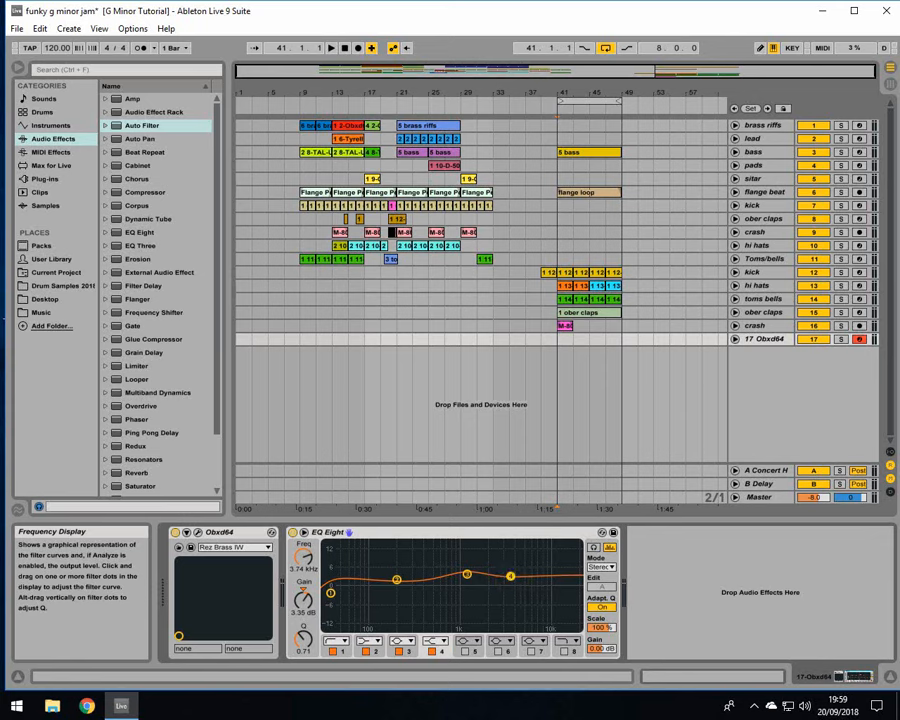
{"action": "left_click", "coordinate": [331, 592]}
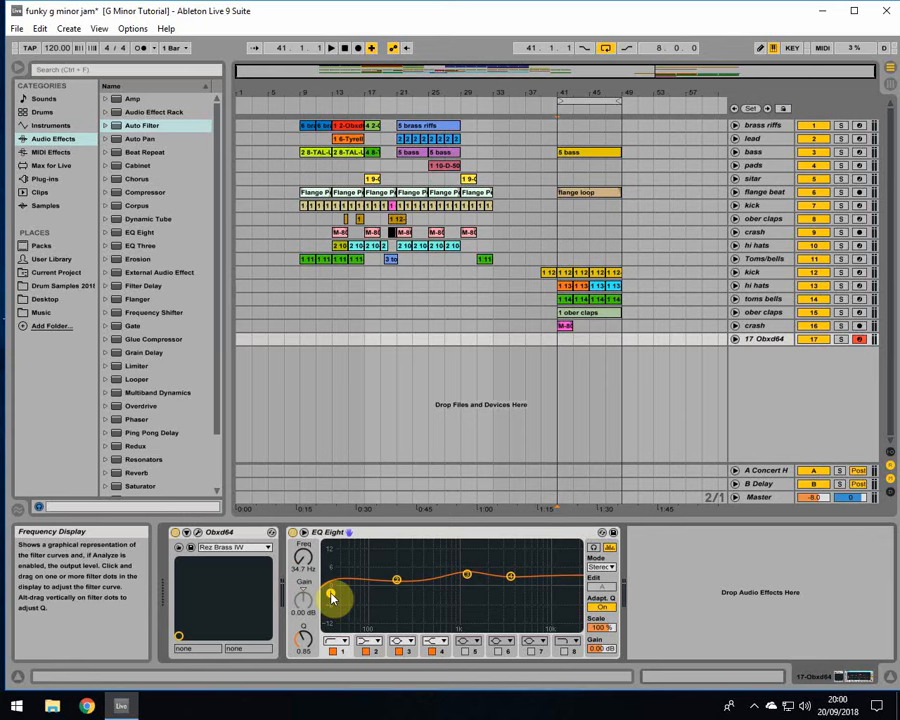
Record a brass chord part on the Obxd64 track from bar 39 to just past bar 45, with looping off.
{"action": "left_click", "coordinate": [543, 340]}
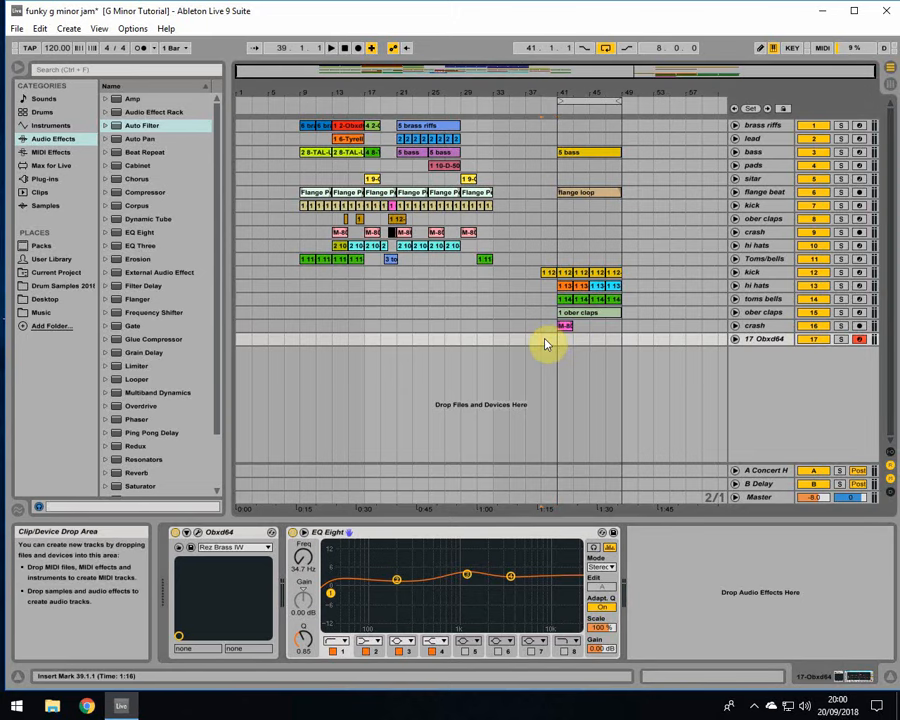
{"action": "left_click", "coordinate": [348, 48]}
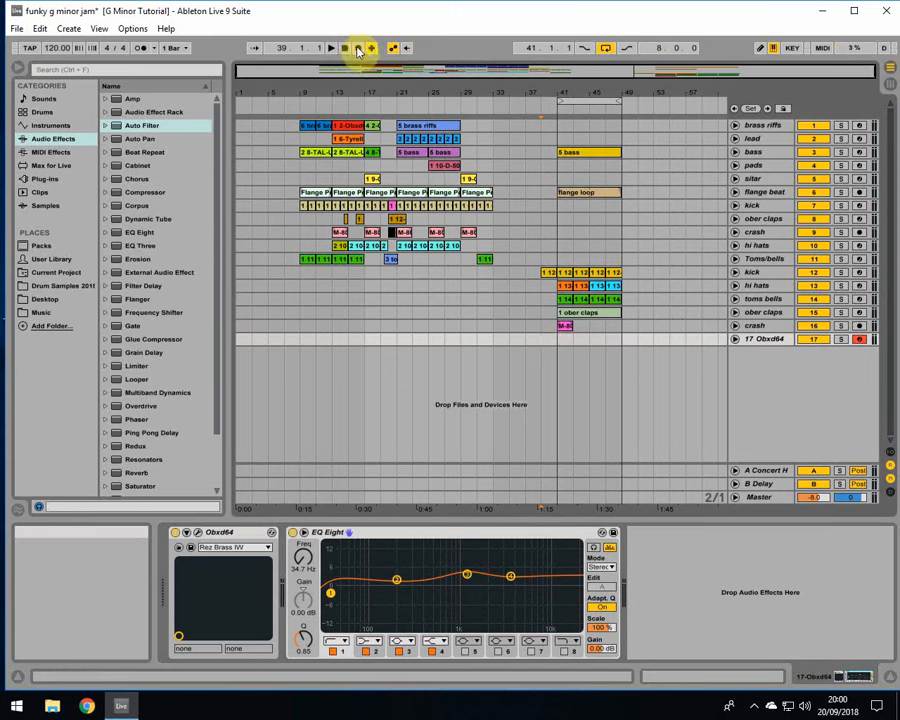
{"action": "left_click", "coordinate": [357, 48]}
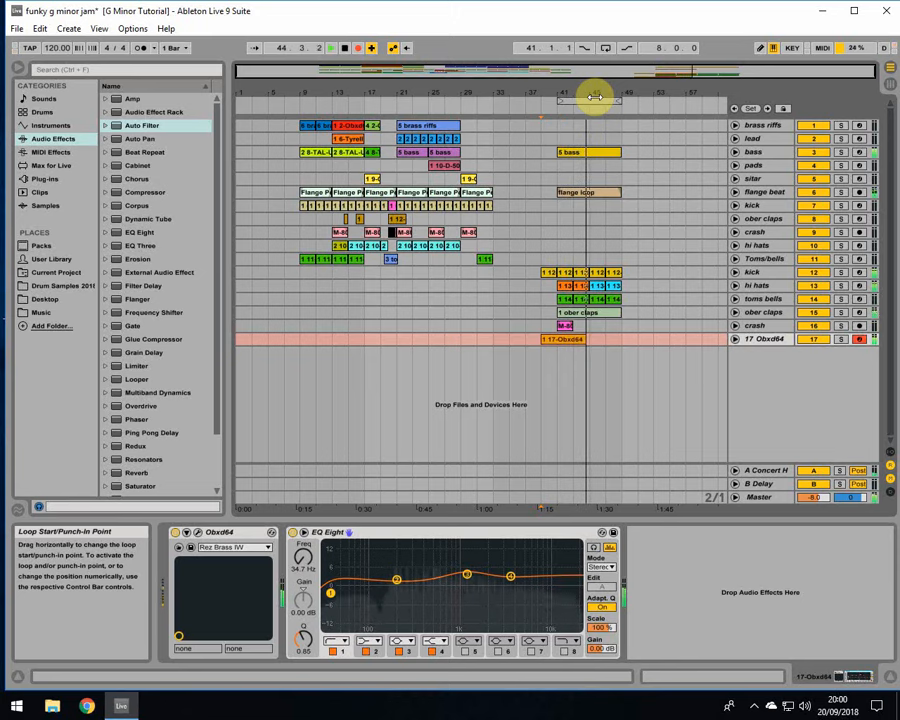
{"action": "key", "text": "space"}
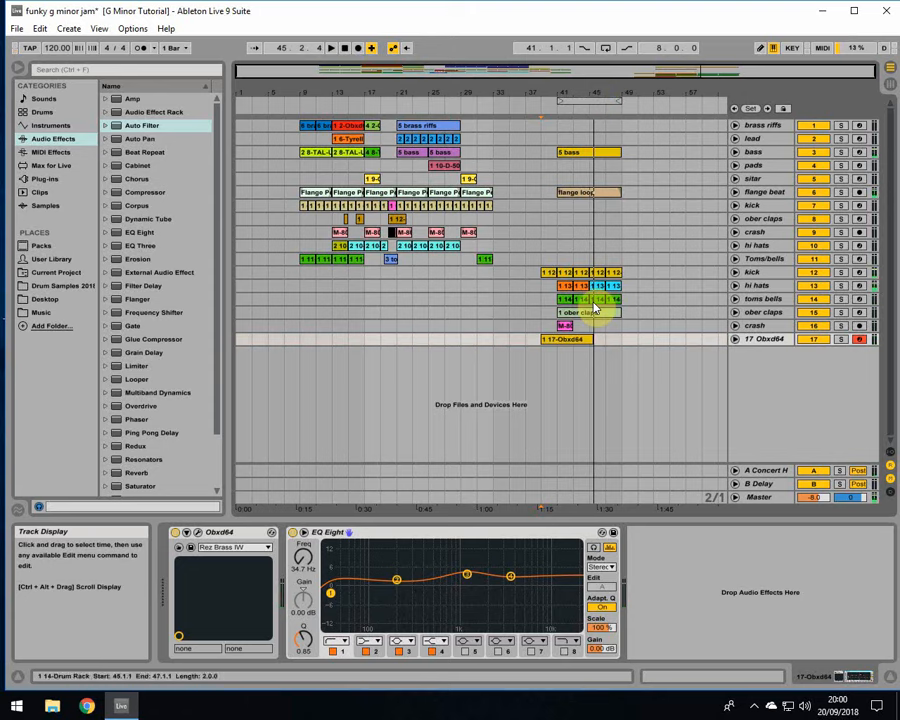
Trim the recorded Obxd64 clip to bars 41 to 45 and open its notes in an enlarged, zoomed-in note editor.
{"action": "left_click_drag", "start_coordinate": [544, 338], "coordinate": [584, 341]}
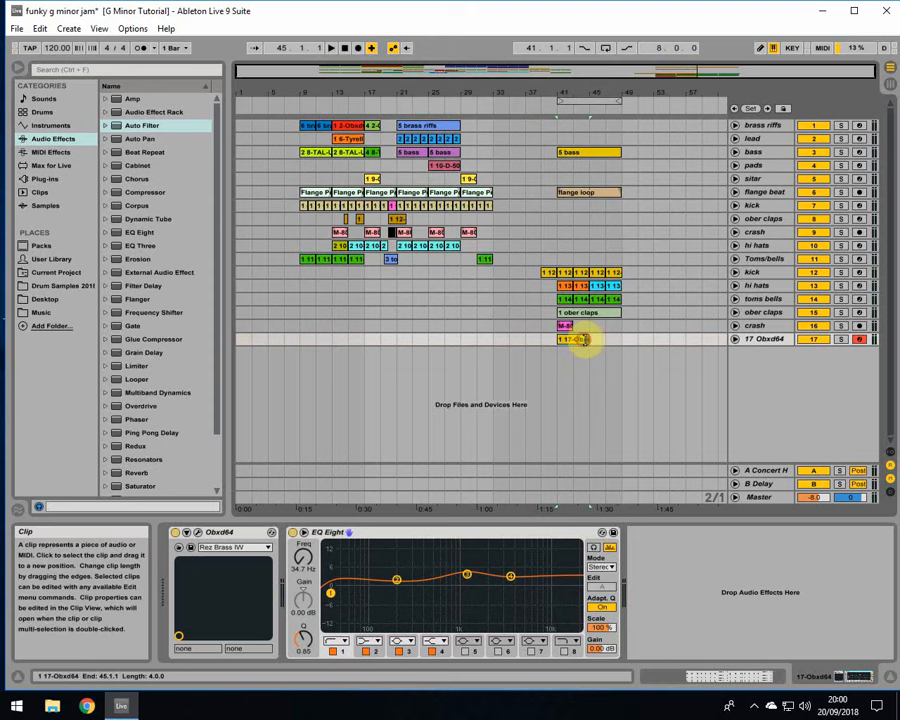
{"action": "double_click", "coordinate": [573, 341]}
{"action": "left_click_drag", "start_coordinate": [540, 466], "coordinate": [533, 222]}
{"action": "left_click_drag", "start_coordinate": [332, 418], "coordinate": [360, 414]}
{"action": "left_click_drag", "start_coordinate": [577, 231], "coordinate": [577, 274]}
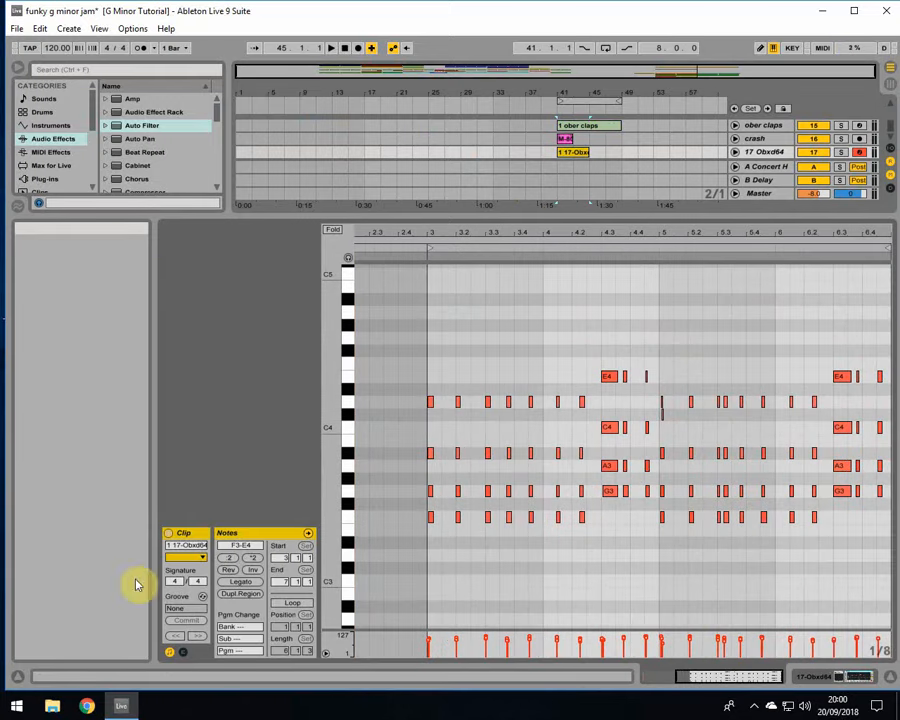
Quantize all notes in the Obxd64 clip and delete the stray C#4 note at 5.1.1.
{"action": "left_click_drag", "start_coordinate": [412, 552], "coordinate": [893, 342]}
{"action": "key", "text": "ctrl+u"}
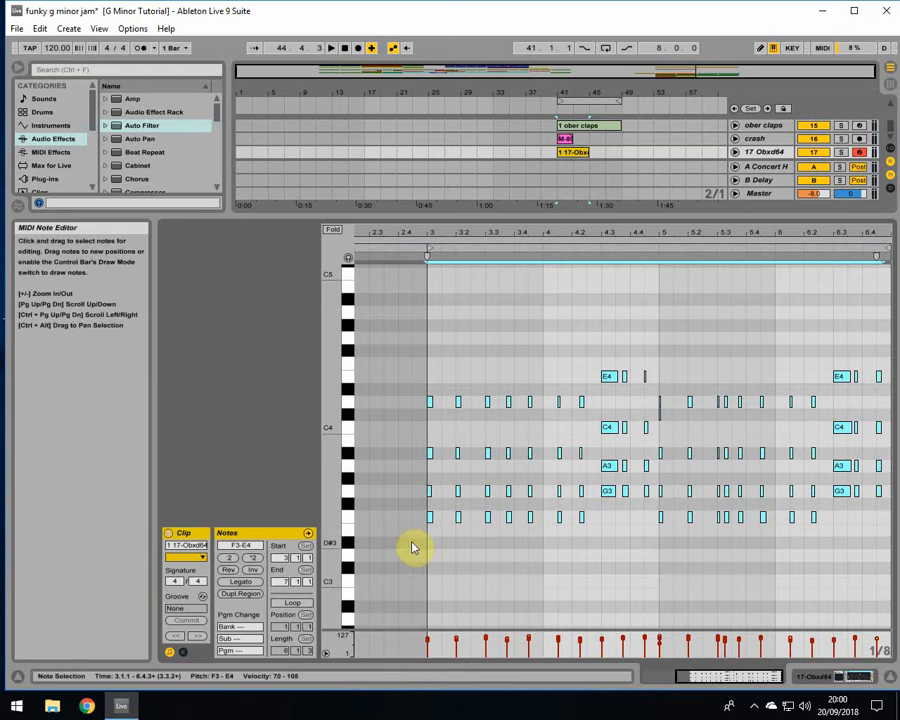
{"action": "left_click", "coordinate": [656, 416]}
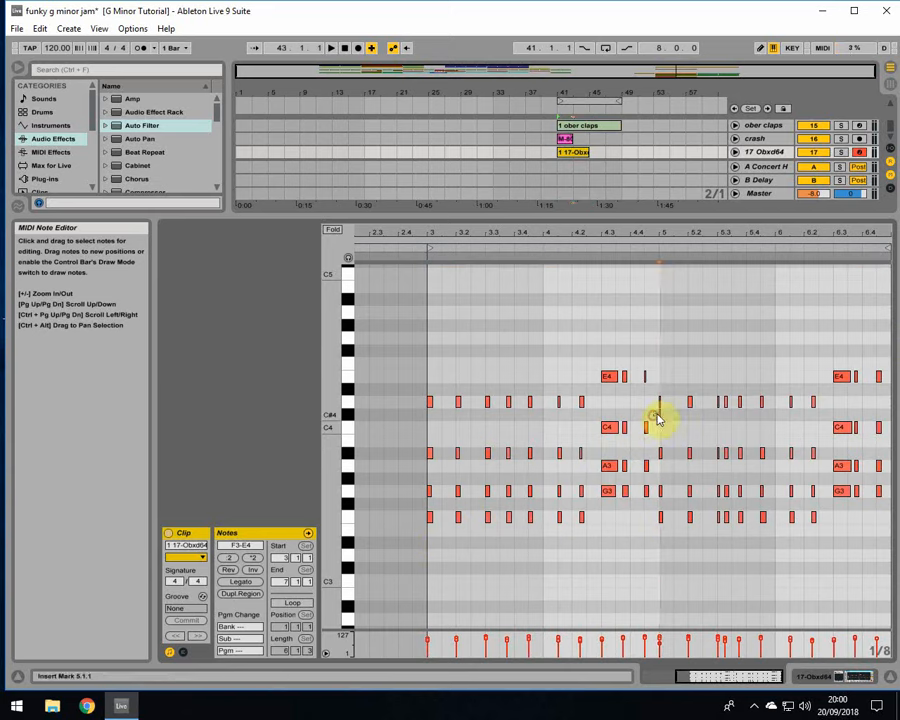
{"action": "key", "text": "Delete"}
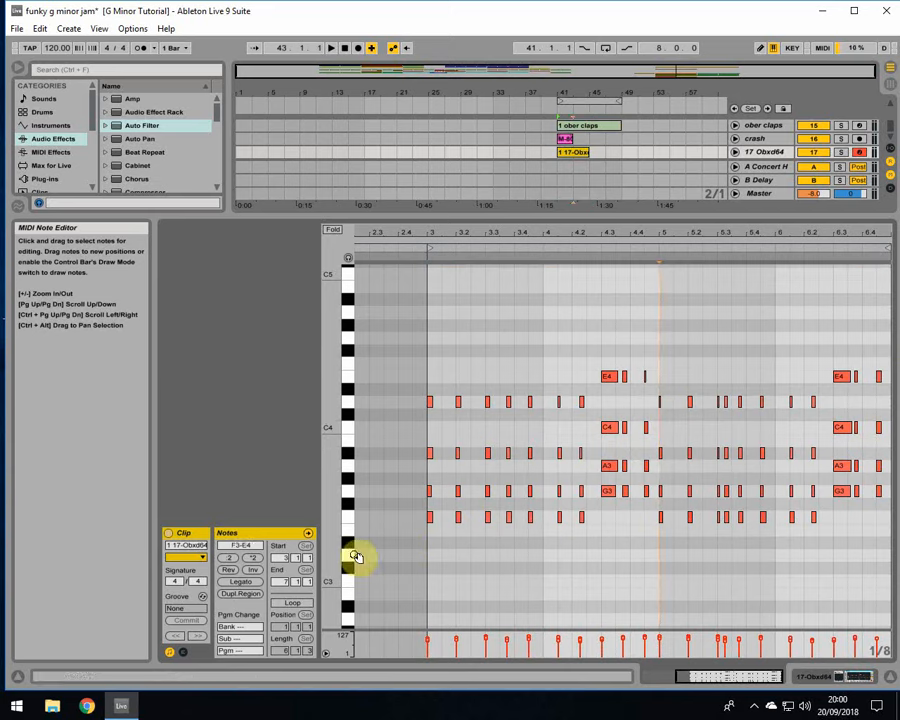
Examine the lengths of the F3, A#3 and D4 notes in the clip's opening chord at bar 3.
{"action": "left_click_drag", "start_coordinate": [389, 574], "coordinate": [890, 331]}
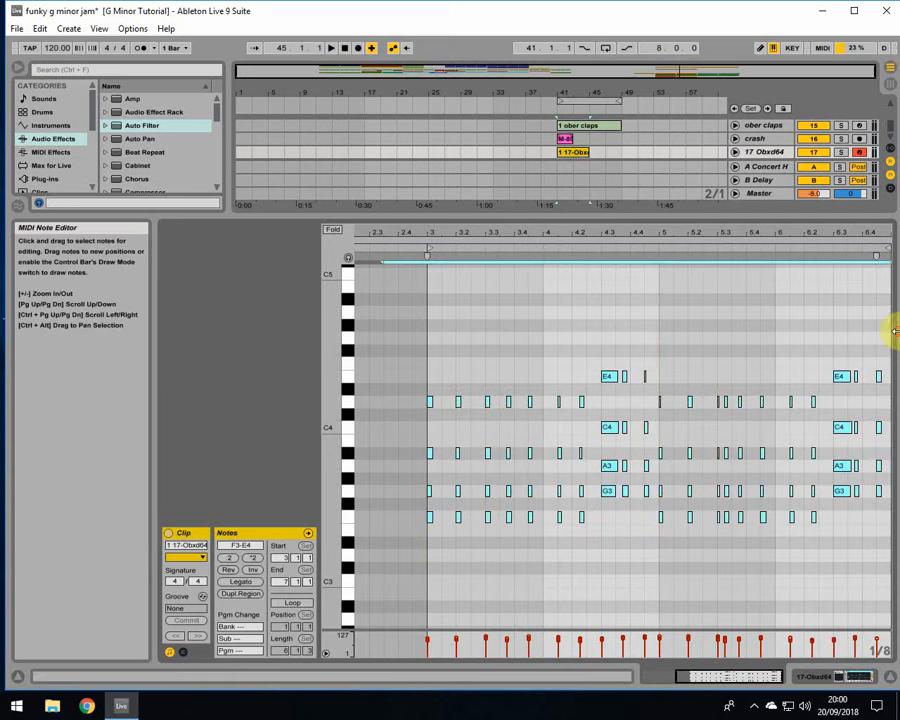
{"action": "left_click", "coordinate": [400, 344]}
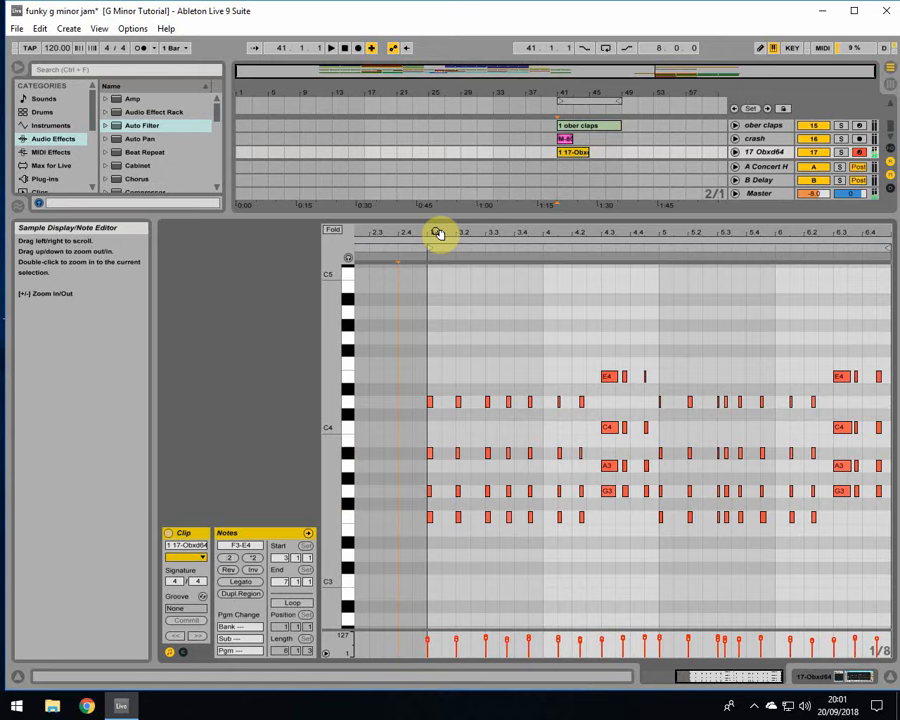
{"action": "left_click_drag", "start_coordinate": [437, 233], "coordinate": [402, 572]}
{"action": "left_click", "coordinate": [456, 517]}
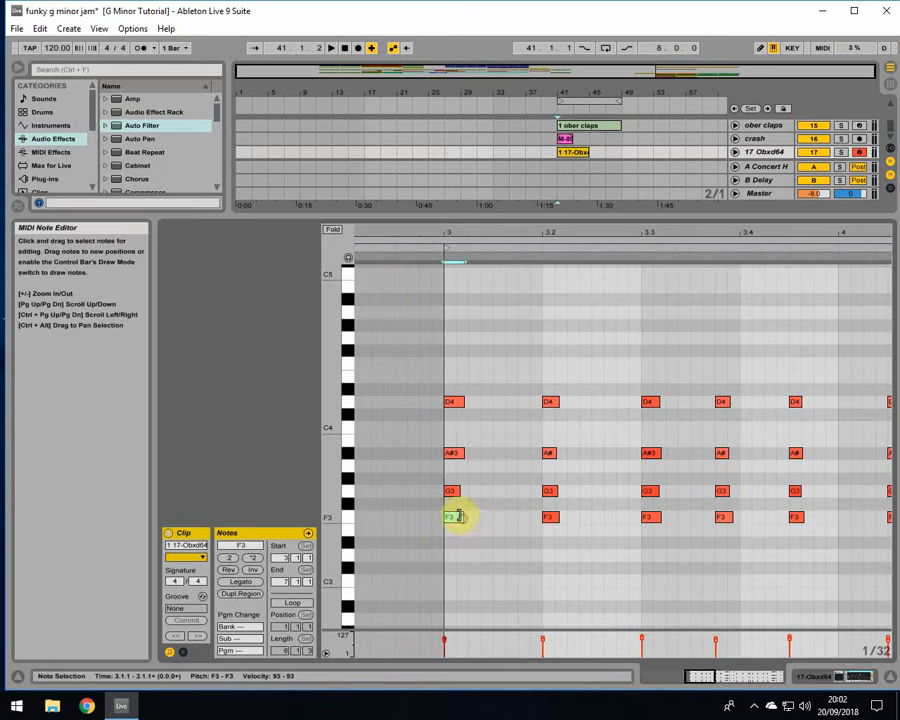
{"action": "left_click", "coordinate": [455, 455]}
{"action": "left_click", "coordinate": [453, 403]}
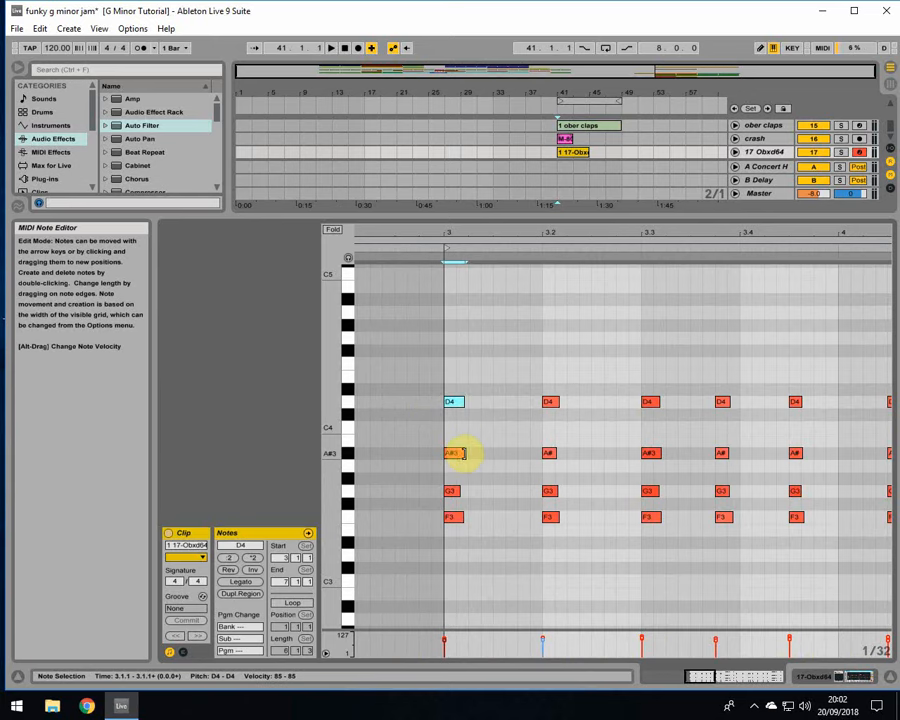
{"action": "left_click_drag", "start_coordinate": [480, 245], "coordinate": [470, 232]}
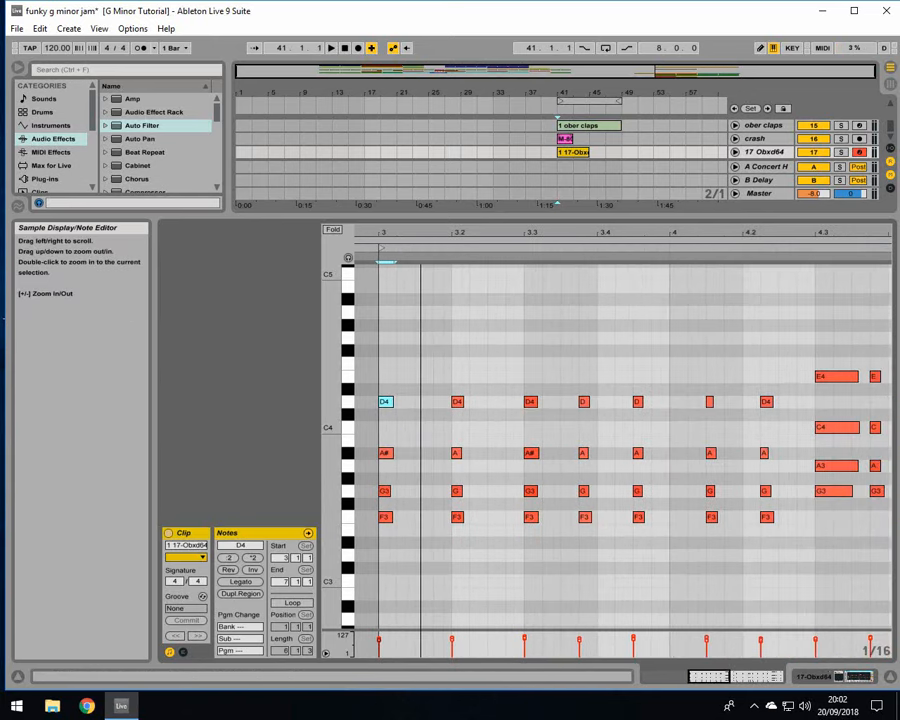
Solo the Obxd64 track and play its clip from bar 41 while following the notes around clip bar 5.
{"action": "left_click", "coordinate": [841, 153]}
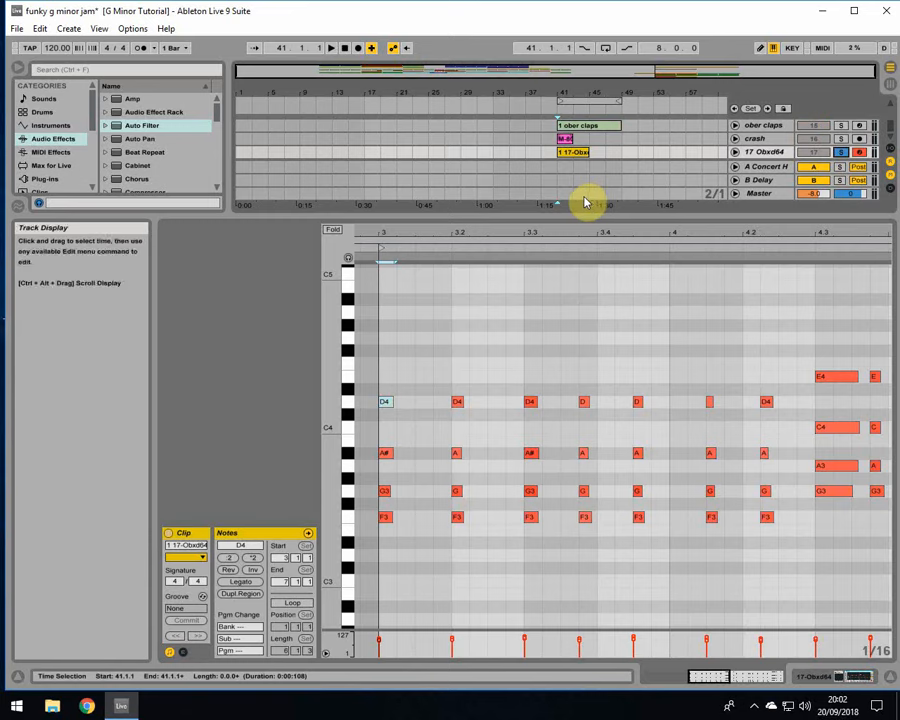
{"action": "key", "text": "space"}
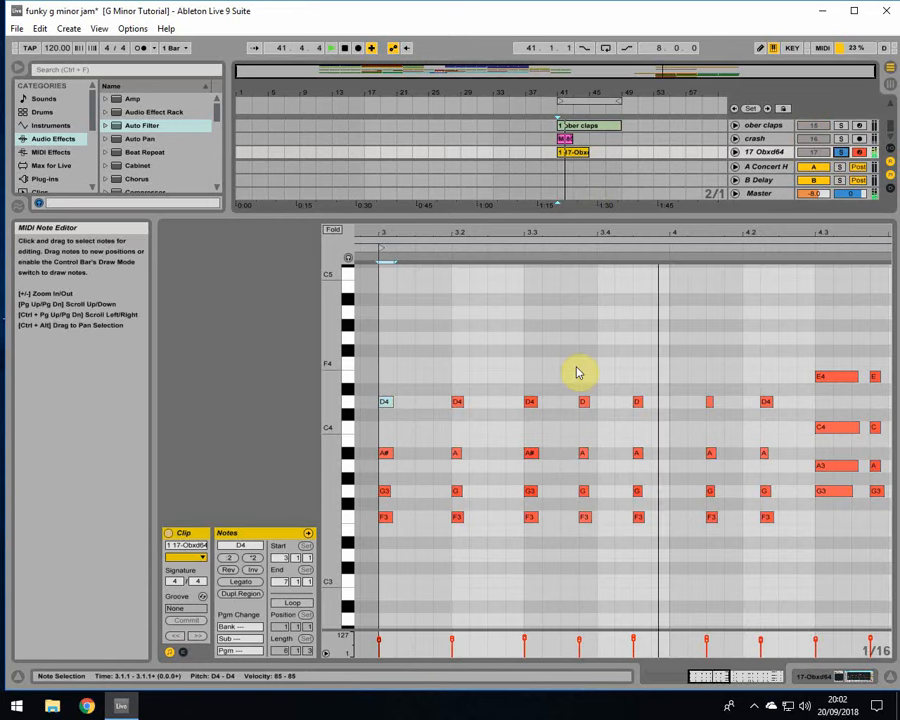
{"action": "double_click", "coordinate": [757, 225]}
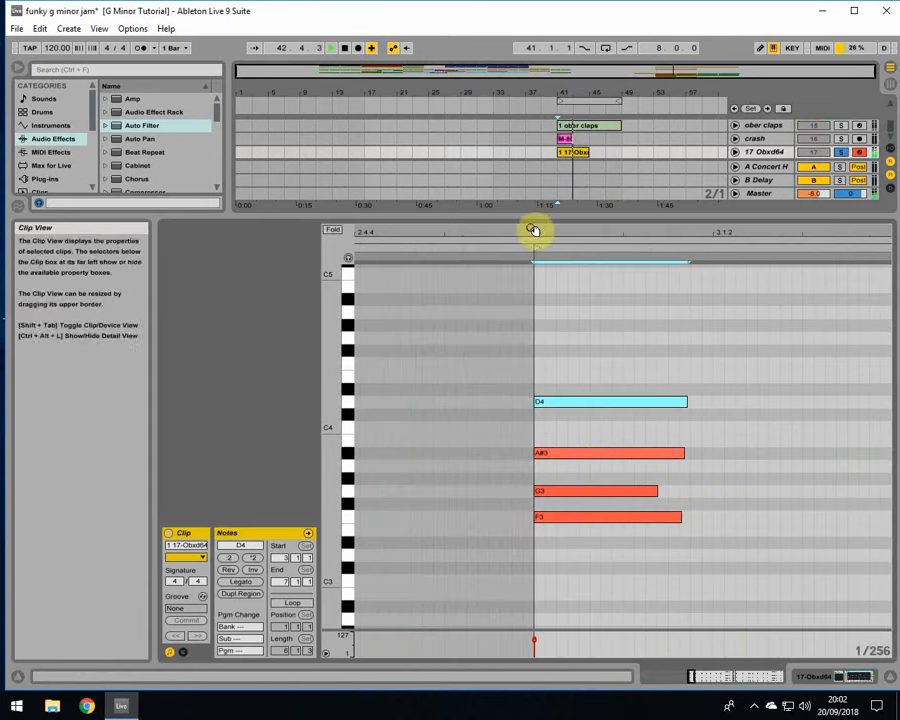
{"action": "left_click_drag", "start_coordinate": [622, 236], "coordinate": [605, 223]}
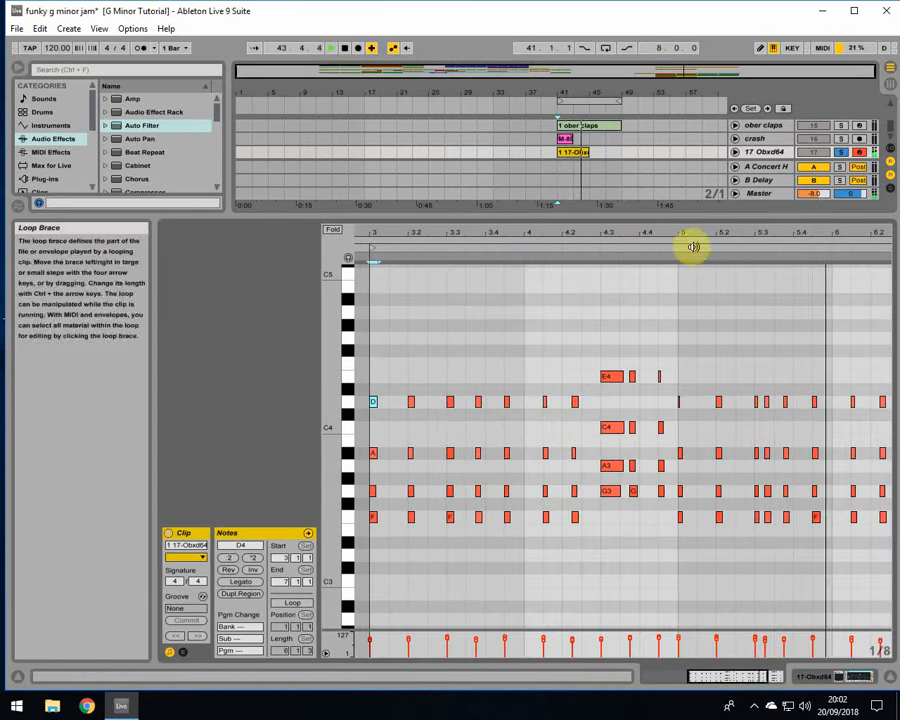
{"action": "left_click_drag", "start_coordinate": [714, 230], "coordinate": [714, 272]}
{"action": "key", "text": "space"}
Lengthen the too-short D4 notes at 5.1.1 and 5.3.1 to match the other notes of their chords.
{"action": "left_click", "coordinate": [625, 427]}
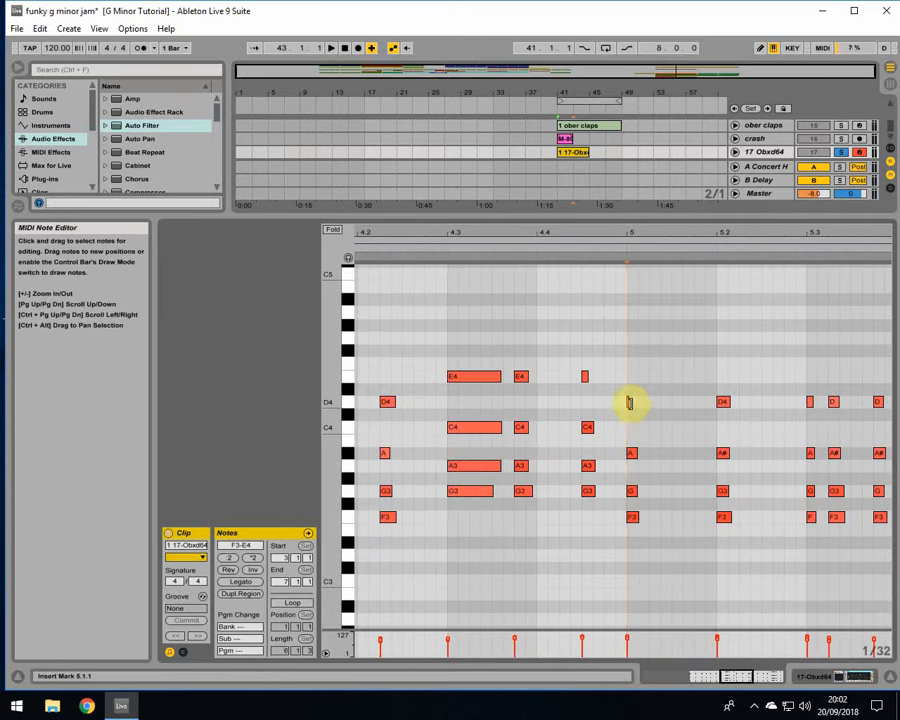
{"action": "left_click", "coordinate": [629, 402]}
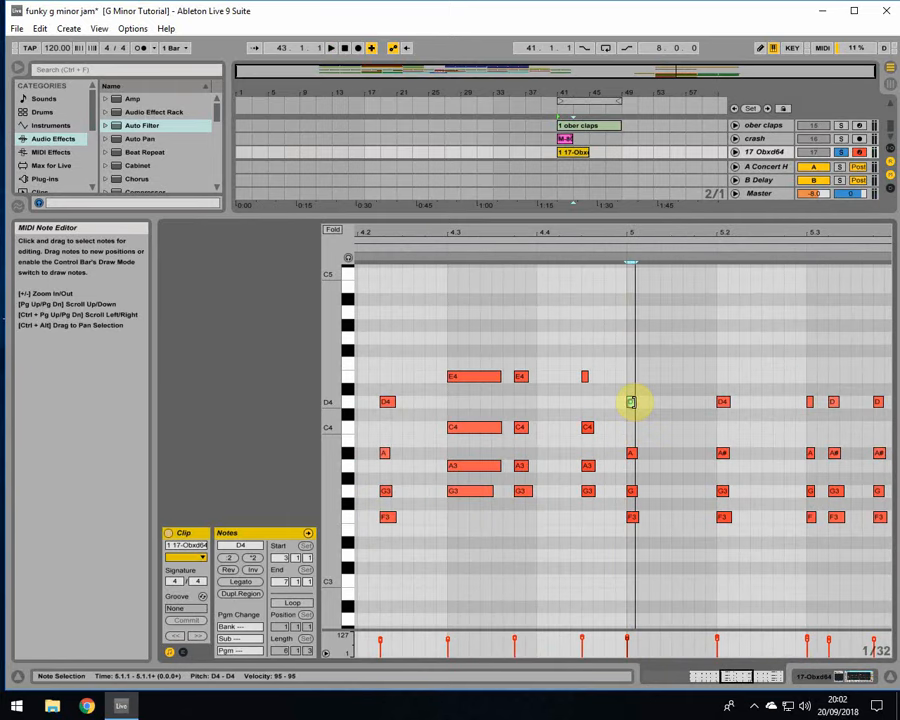
{"action": "left_click", "coordinate": [812, 402]}
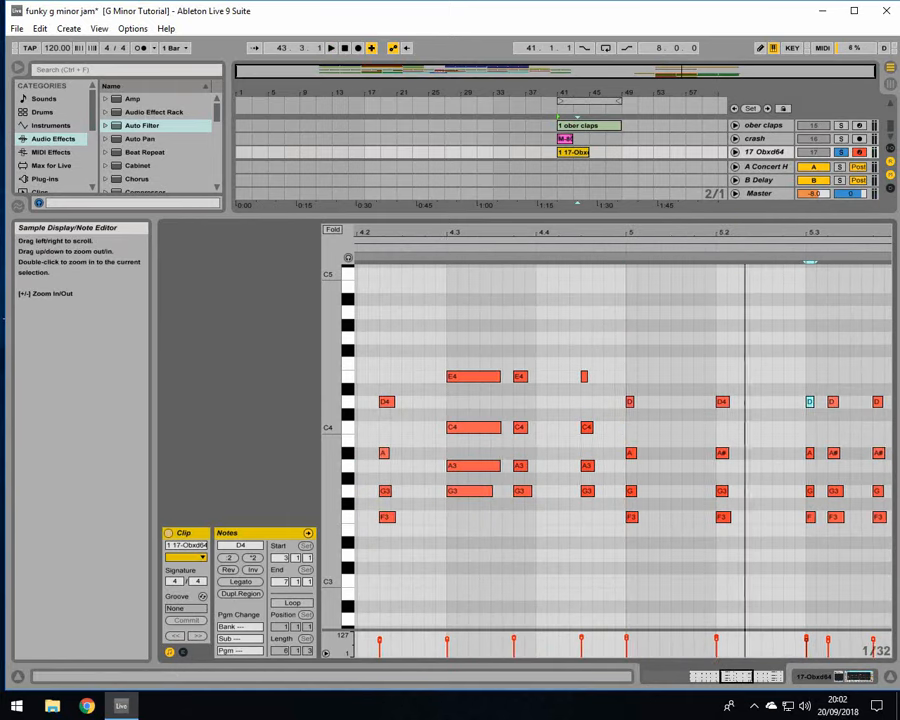
Replay the soloed part from bar 41, then enlarge the arrangement area and turn off the Obxd64 track's solo.
{"action": "left_click_drag", "start_coordinate": [745, 238], "coordinate": [493, 235]}
{"action": "key", "text": "space"}
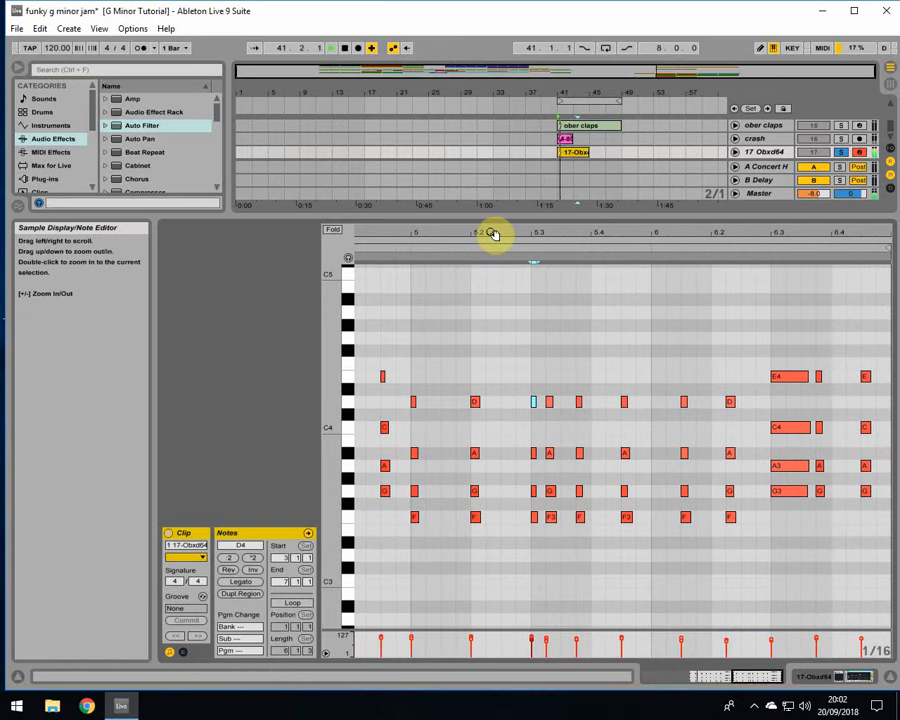
{"action": "scroll", "coordinate": [800, 147], "scroll_direction": "up", "scroll_amount": 8}
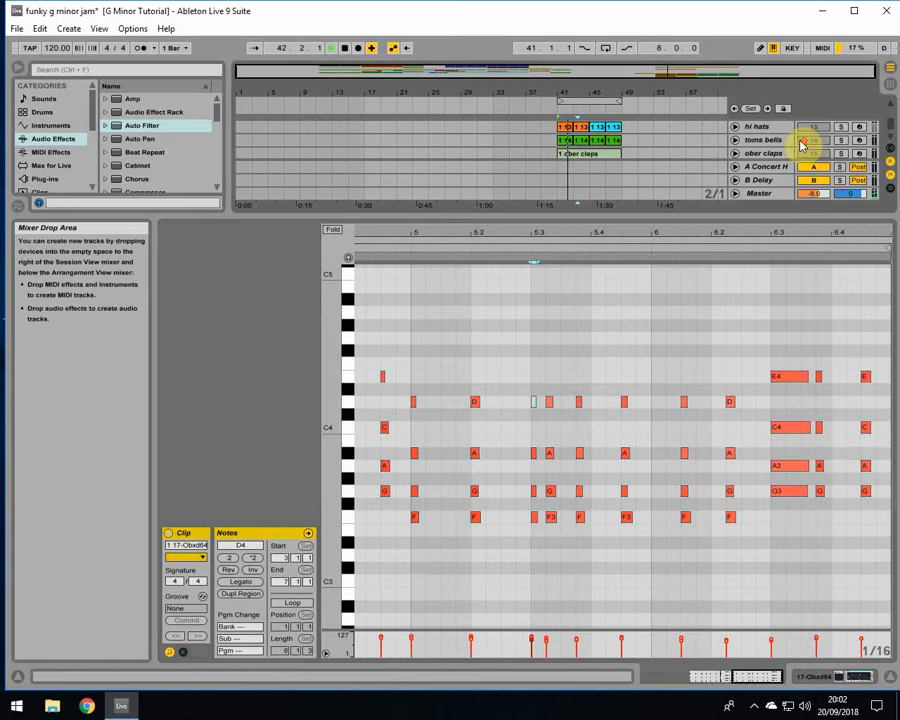
{"action": "scroll", "coordinate": [810, 136], "scroll_direction": "up", "scroll_amount": 1}
{"action": "scroll", "coordinate": [815, 140], "scroll_direction": "down", "scroll_amount": 3}
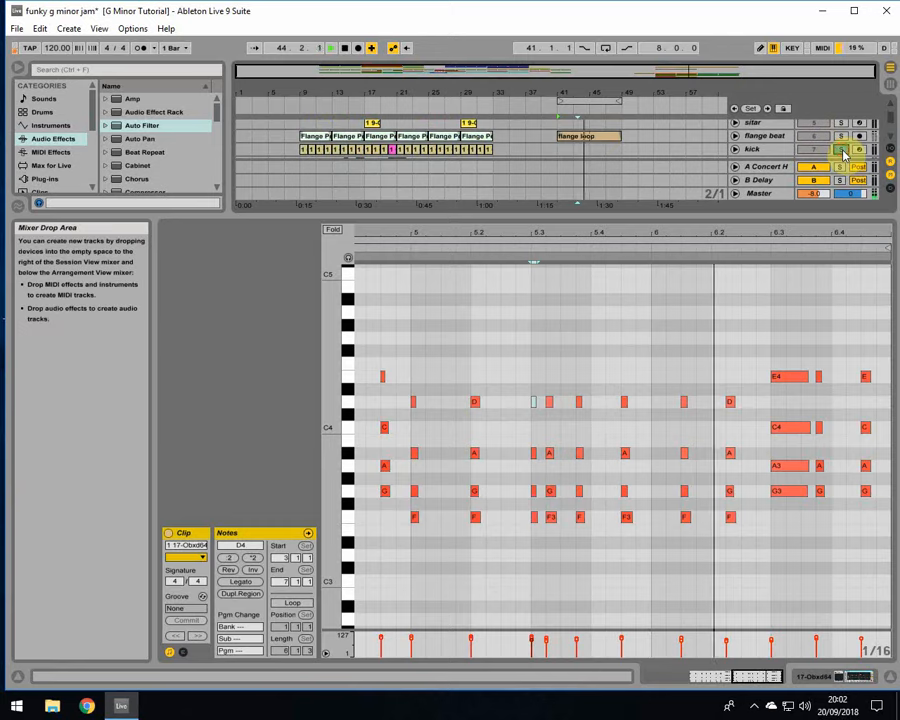
{"action": "scroll", "coordinate": [820, 160], "scroll_direction": "down", "scroll_amount": 3}
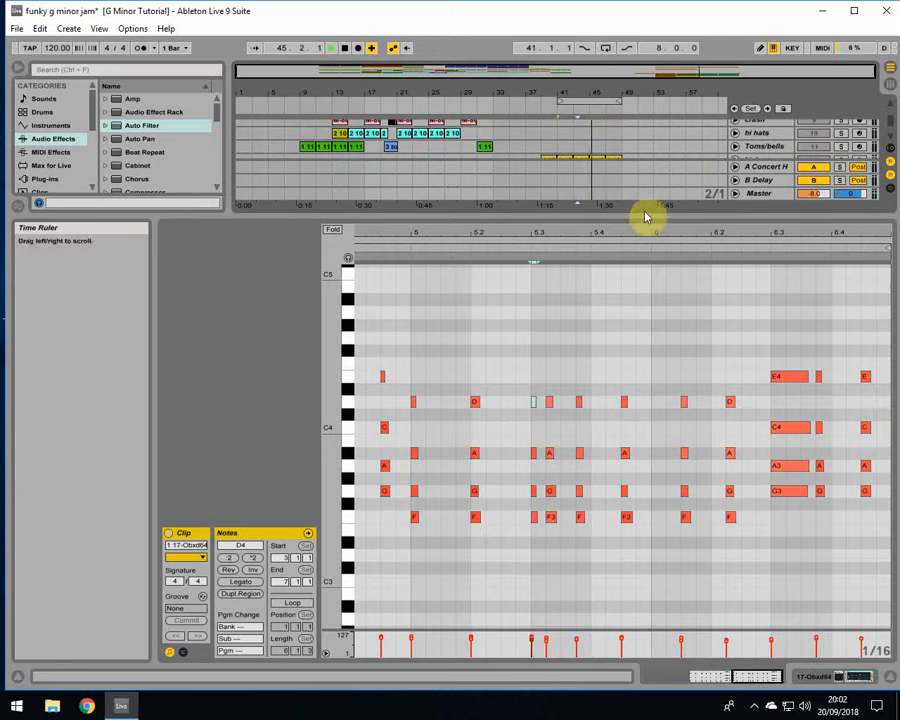
{"action": "left_click_drag", "start_coordinate": [645, 216], "coordinate": [640, 365]}
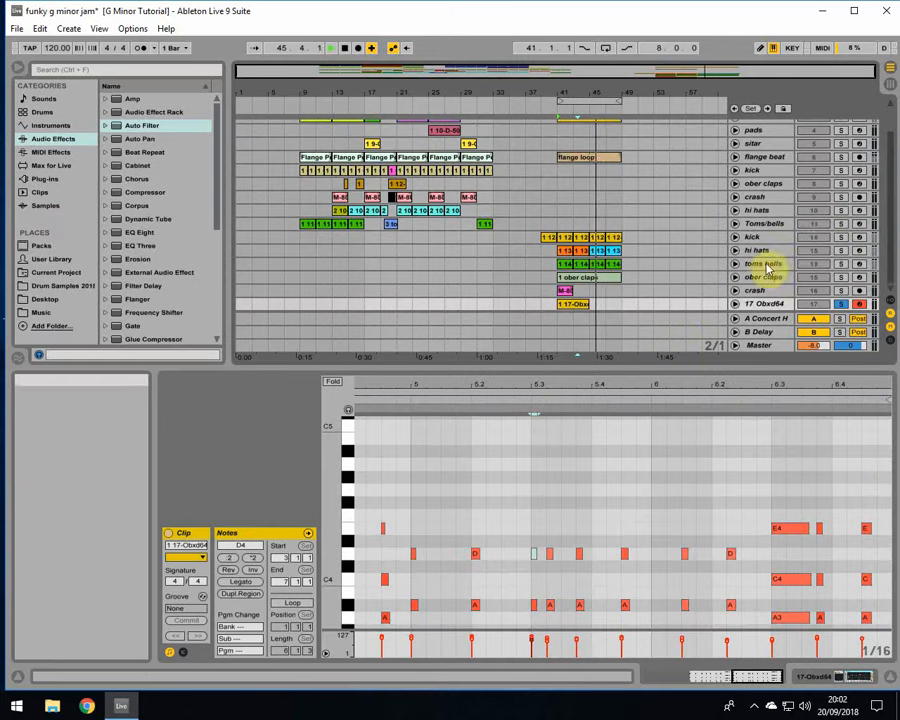
{"action": "left_click", "coordinate": [839, 304]}
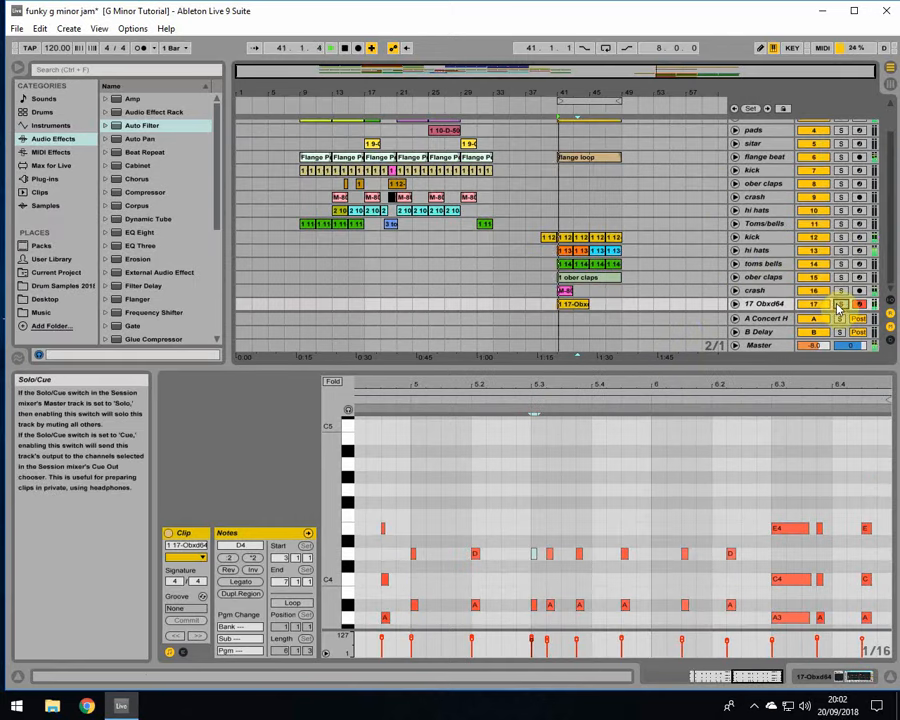
Listen to the Obxd64 clip within the full mix, then enlarge the note editor to show the whole clip.
{"action": "left_click", "coordinate": [573, 307]}
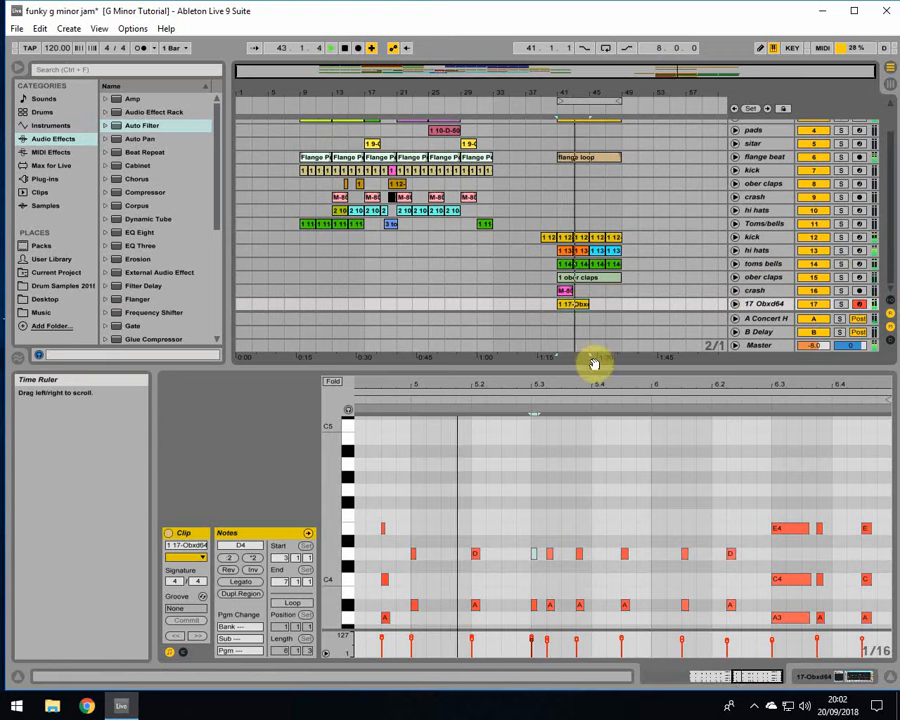
{"action": "left_click", "coordinate": [580, 307]}
{"action": "left_click", "coordinate": [576, 306]}
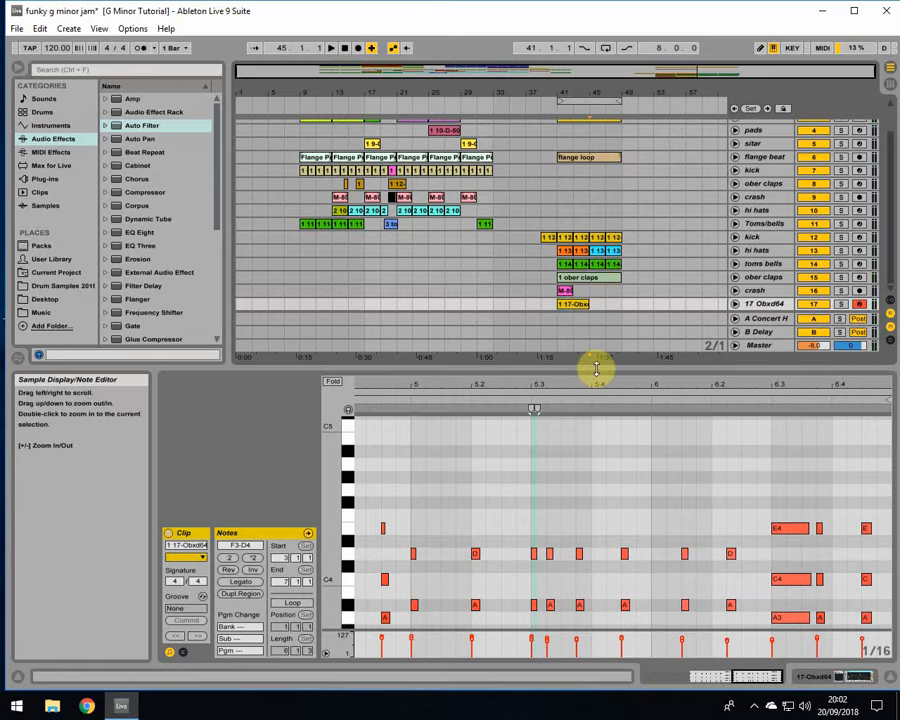
{"action": "left_click_drag", "start_coordinate": [594, 364], "coordinate": [596, 250]}
{"action": "left_click_drag", "start_coordinate": [541, 273], "coordinate": [719, 271]}
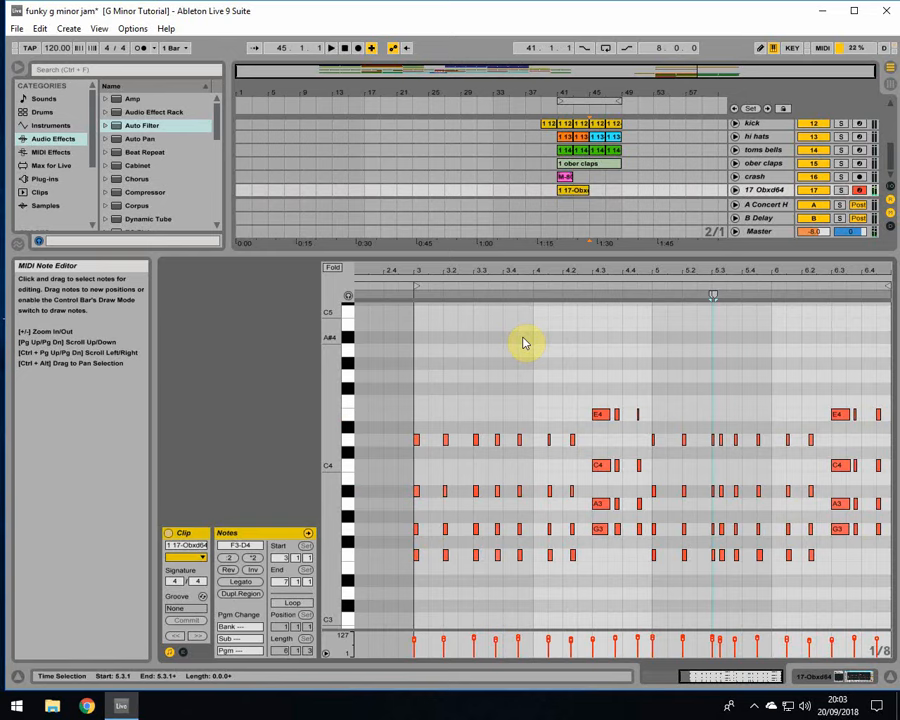
Play the mix from clip bar 5 and solo the Obxd64 track during playback, stopping past the clip's end.
{"action": "left_click_drag", "start_coordinate": [670, 264], "coordinate": [566, 297]}
{"action": "left_click", "coordinate": [536, 296]}
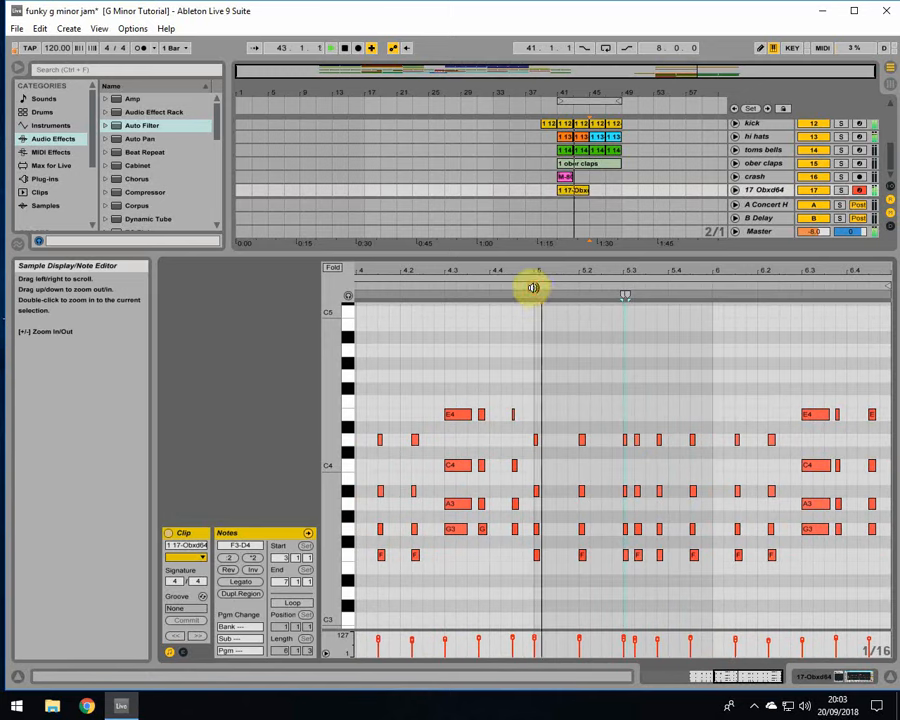
{"action": "left_click", "coordinate": [841, 191]}
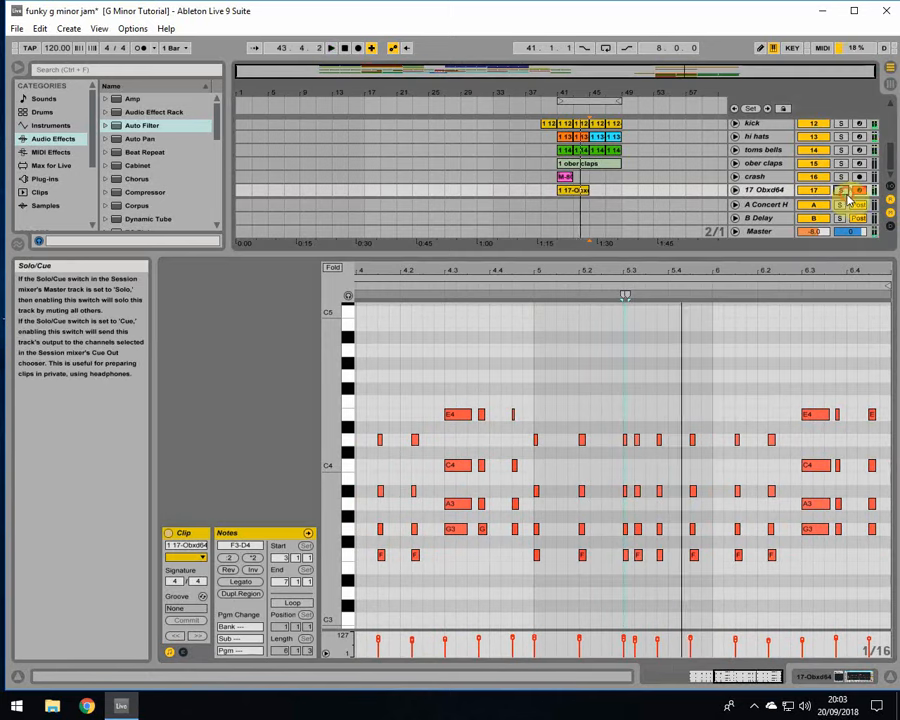
{"action": "left_click_drag", "start_coordinate": [553, 267], "coordinate": [711, 275]}
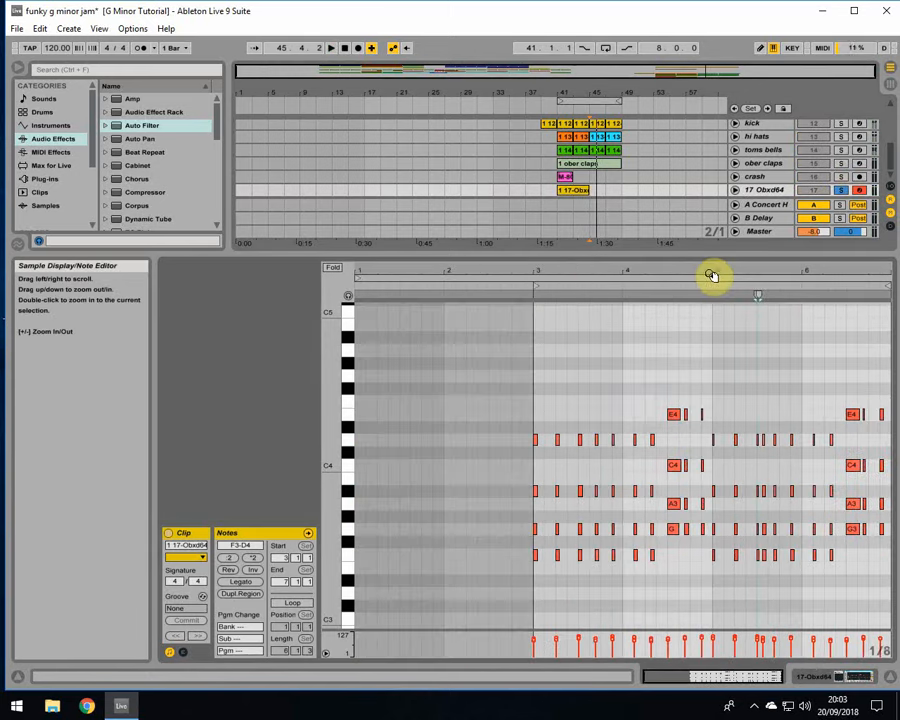
{"action": "key", "text": "space"}
Play the soloed Obxd64 clip from bar 41 to its end, following its closing chords.
{"action": "left_click", "coordinate": [558, 195]}
{"action": "key", "text": "space"}
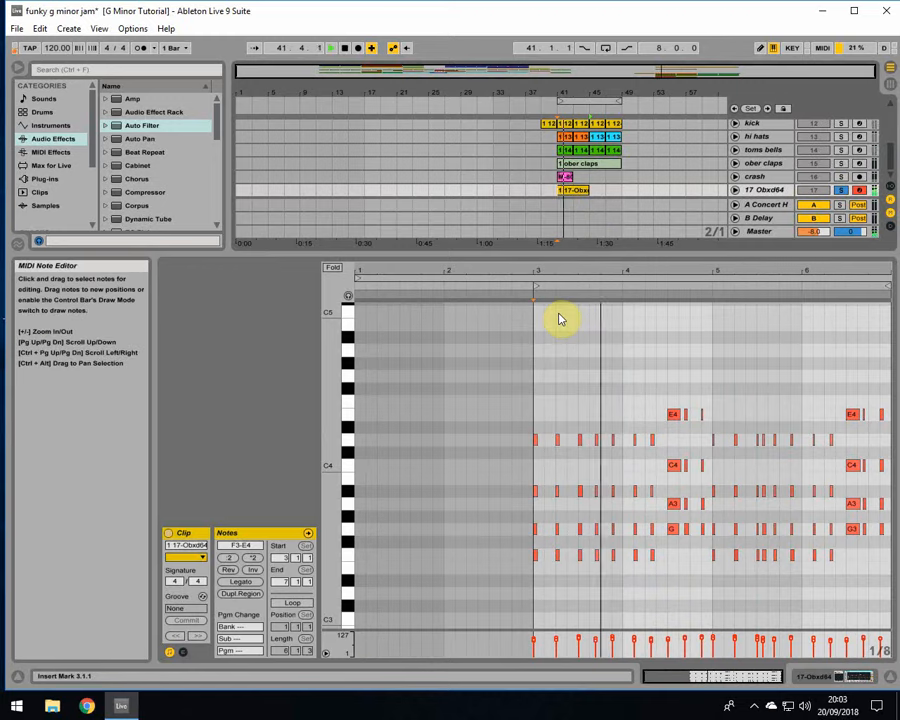
{"action": "left_click_drag", "start_coordinate": [713, 270], "coordinate": [495, 281]}
{"action": "left_click_drag", "start_coordinate": [639, 277], "coordinate": [428, 265]}
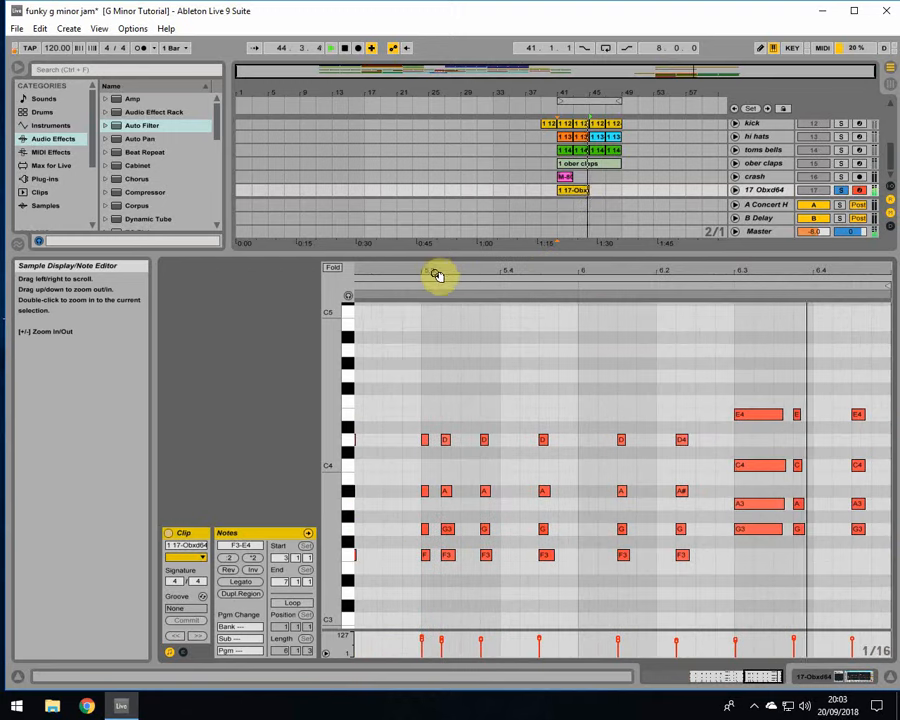
{"action": "key", "text": "space"}
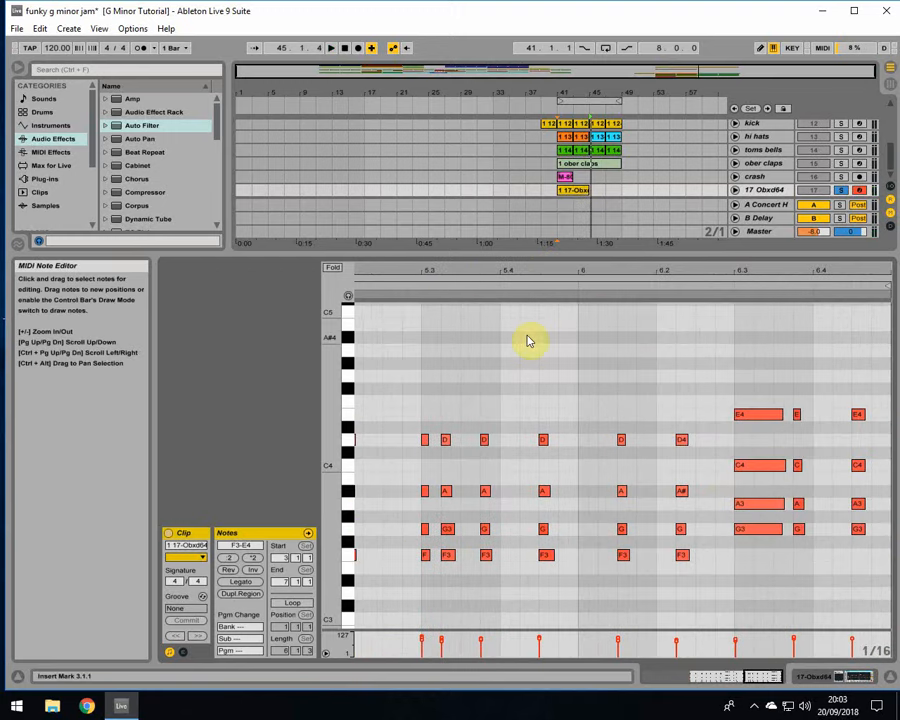
Show the Obxd64 clip's envelopes and choose the MIDI controller 1 - Modulation envelope.
{"action": "left_click_drag", "start_coordinate": [506, 270], "coordinate": [467, 380]}
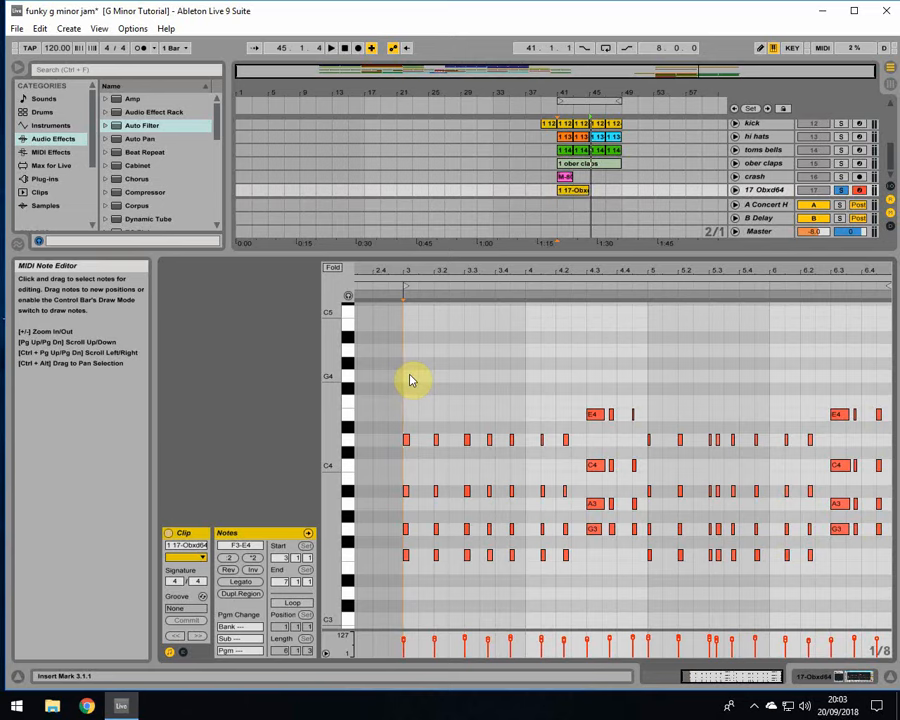
{"action": "left_click", "coordinate": [183, 652]}
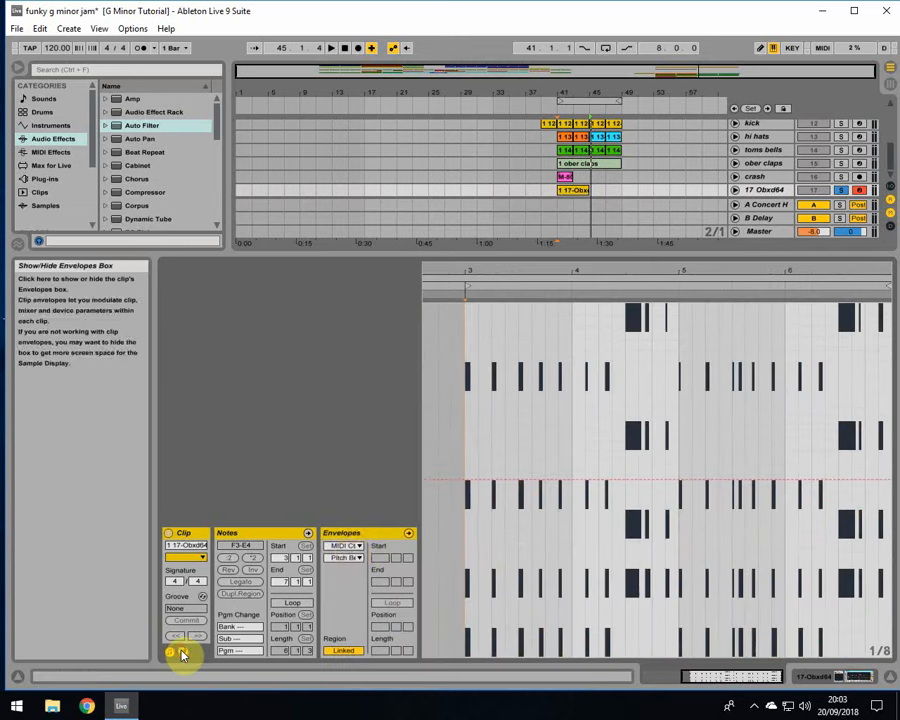
{"action": "left_click", "coordinate": [350, 547]}
{"action": "left_click", "coordinate": [349, 552]}
{"action": "left_click", "coordinate": [344, 558]}
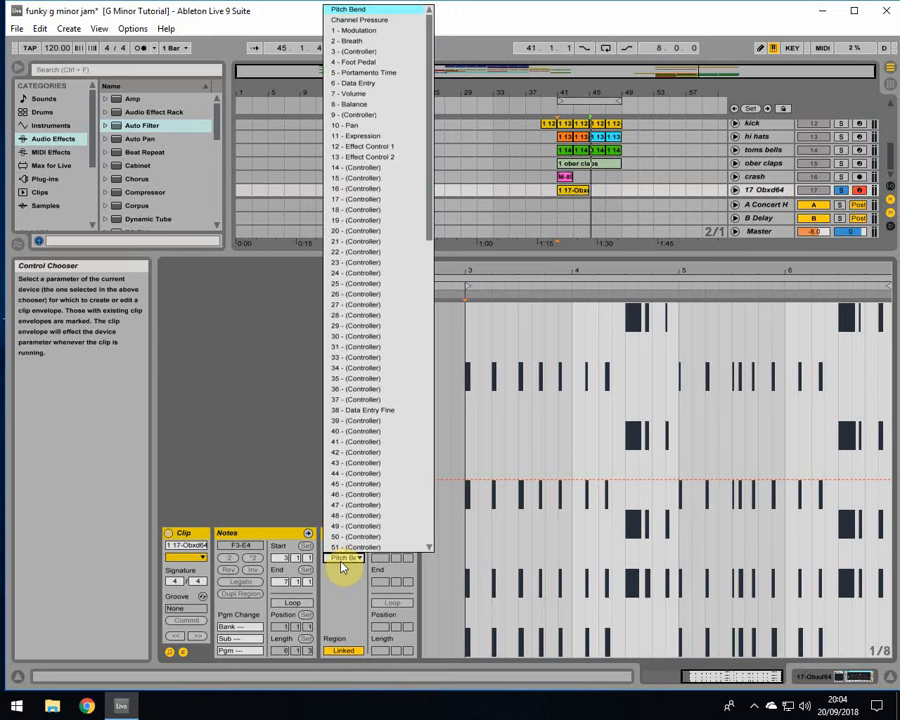
{"action": "left_click", "coordinate": [368, 32]}
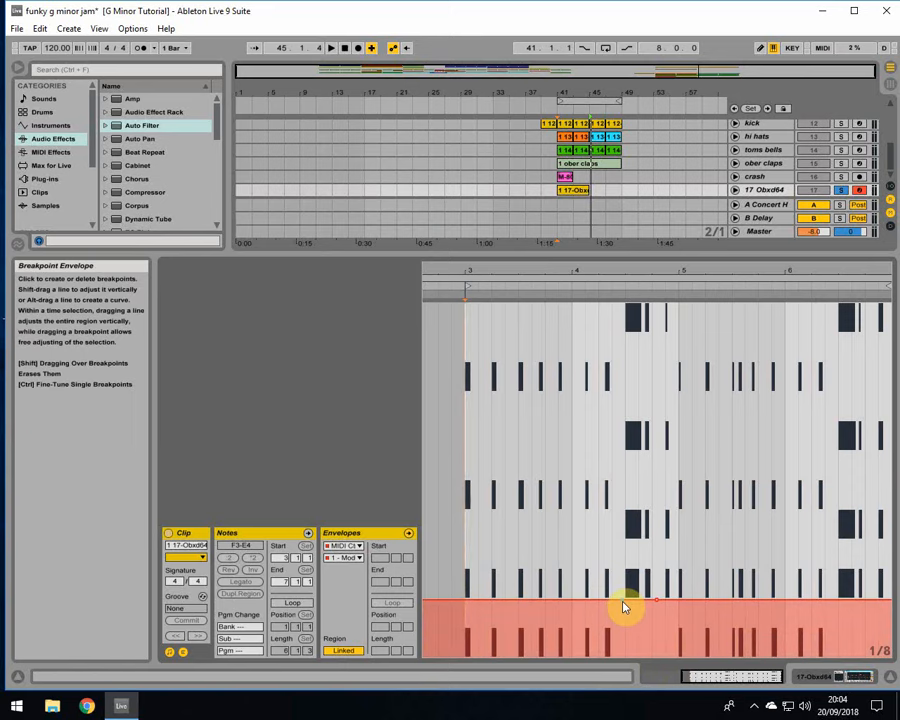
Play the clip with the slightly raised modulation envelope, then lower the envelope line to zero.
{"action": "key", "text": "space"}
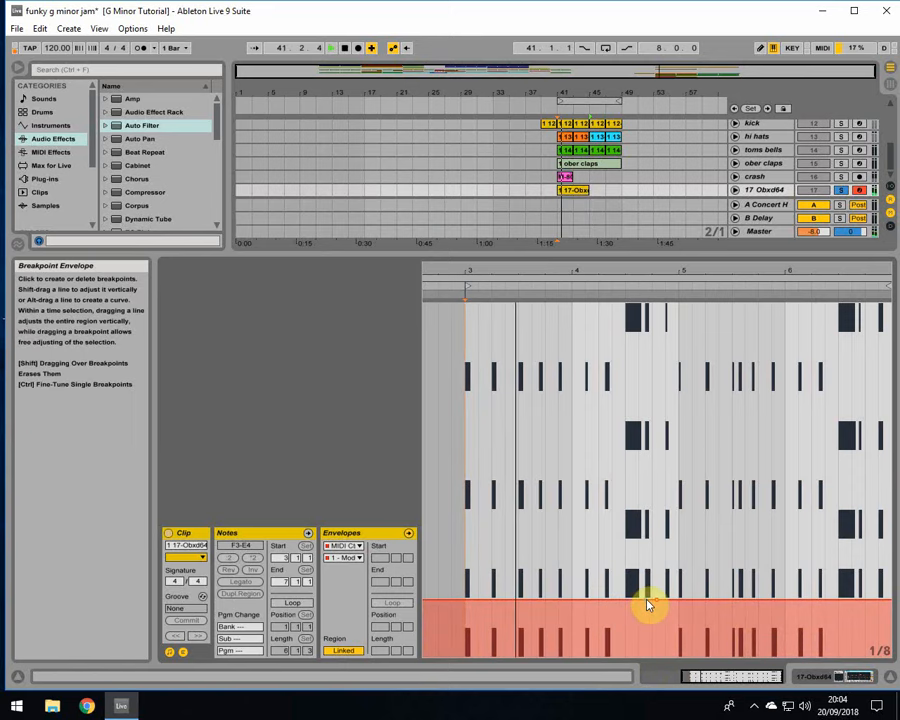
{"action": "left_click_drag", "start_coordinate": [660, 603], "coordinate": [683, 656]}
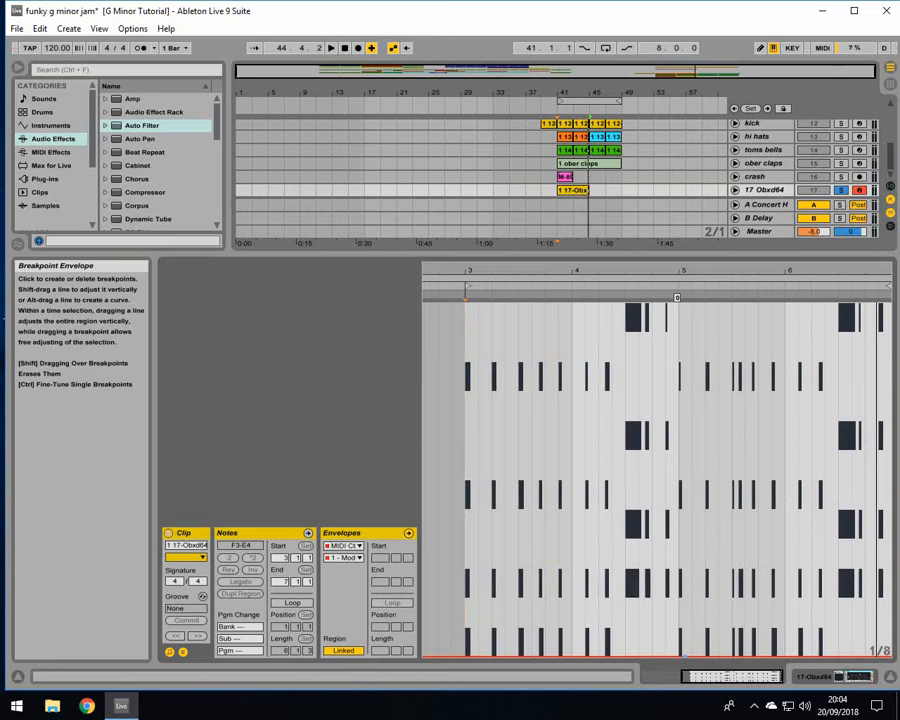
Dismiss the controller list without changing it and undo the modulation envelope edits.
{"action": "left_click", "coordinate": [347, 557]}
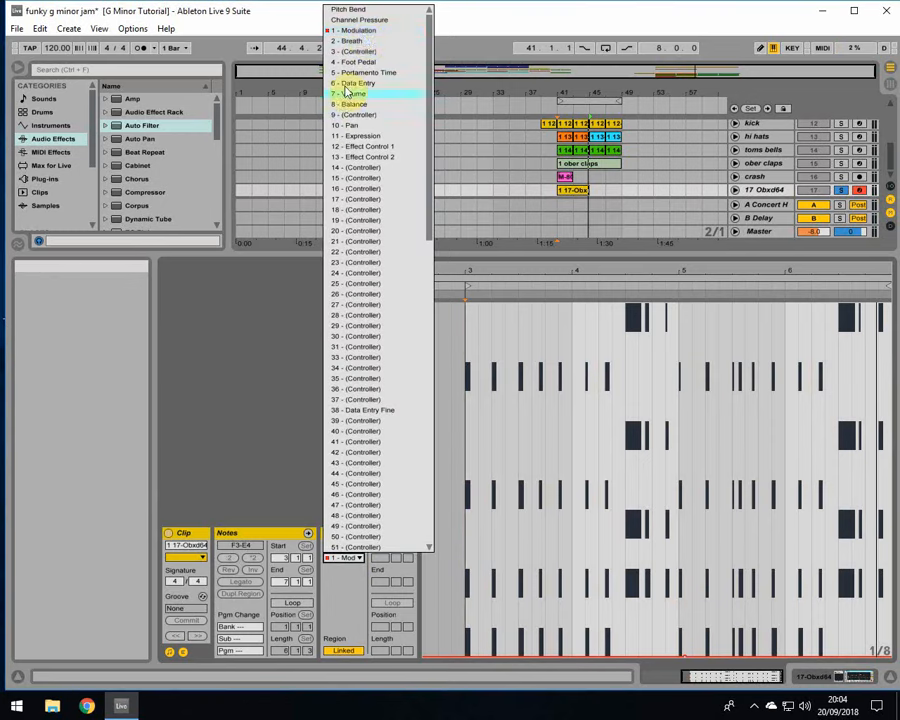
{"action": "left_click", "coordinate": [446, 626]}
{"action": "key", "text": "ctrl+z"}
{"action": "key", "text": "ctrl+z"}
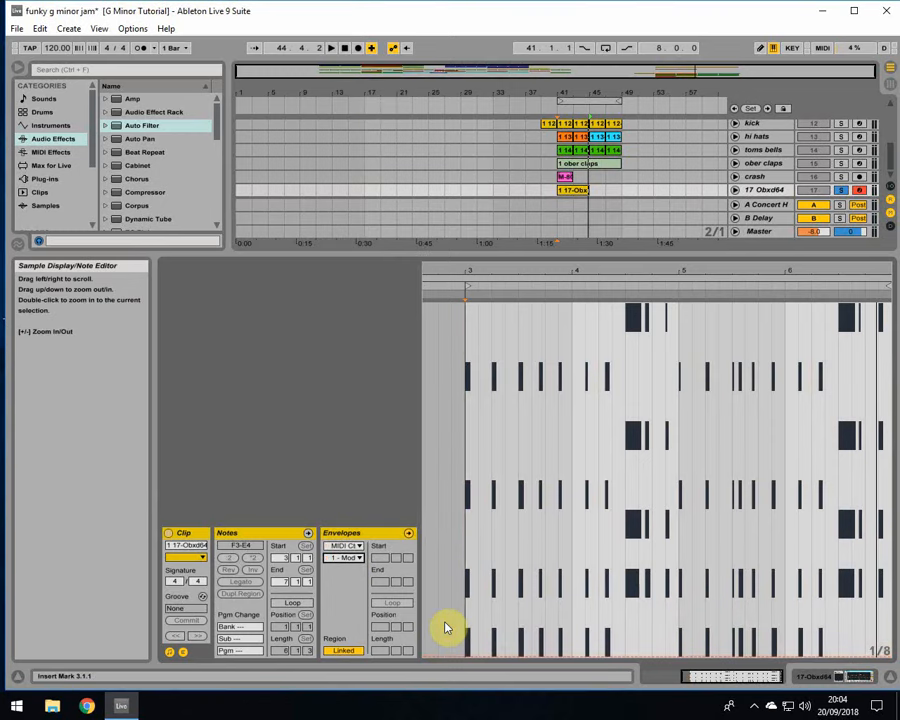
Hide the clip view, unsolo the Obxd64 track and set the playback start to bar 41.
{"action": "left_click", "coordinate": [874, 676]}
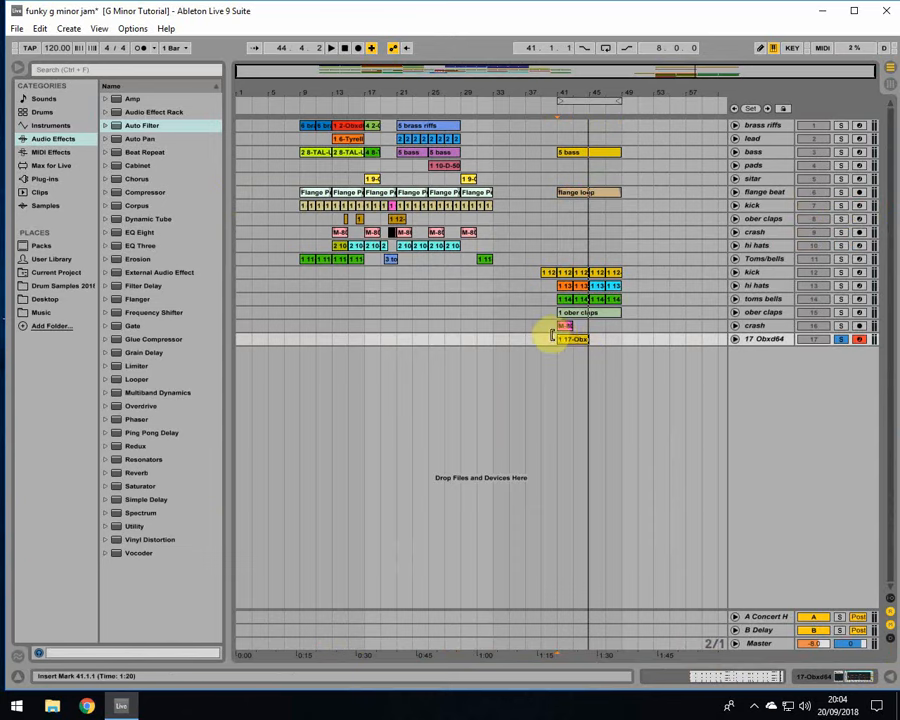
{"action": "left_click", "coordinate": [588, 326]}
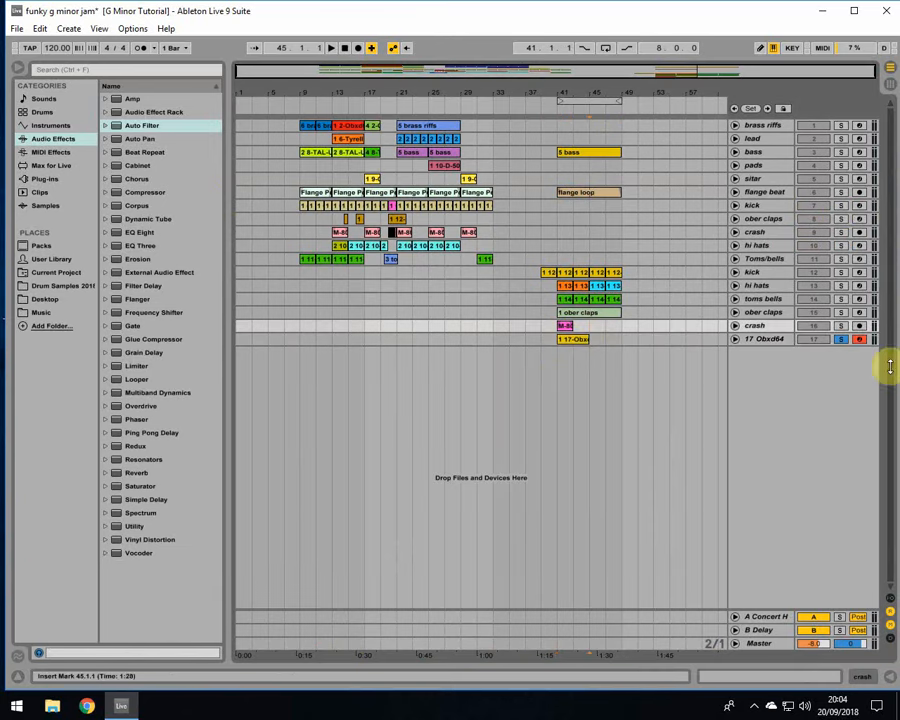
{"action": "left_click", "coordinate": [843, 341]}
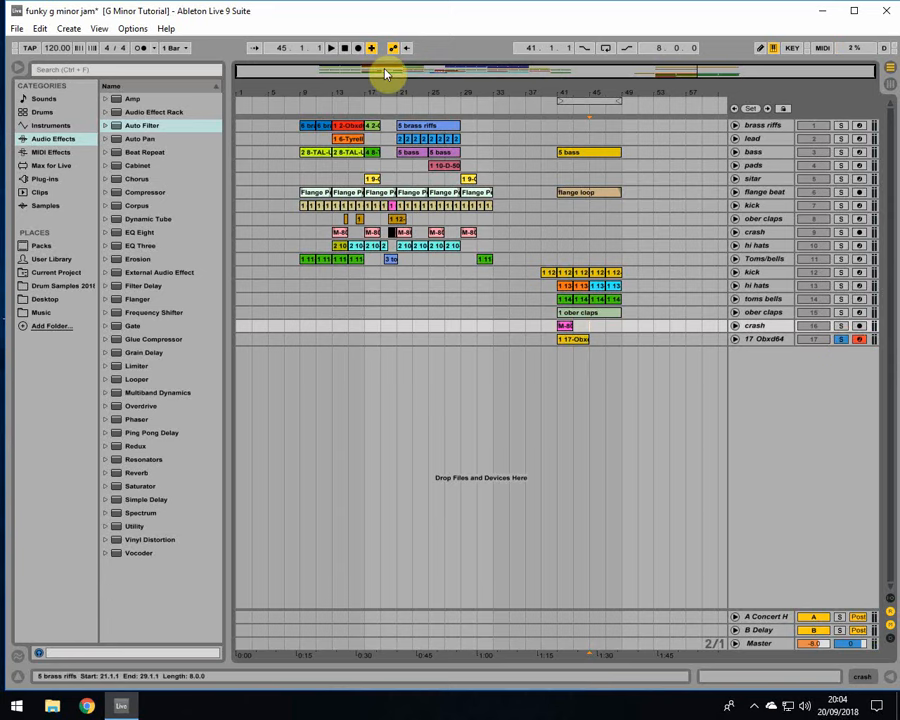
{"action": "left_click", "coordinate": [556, 338]}
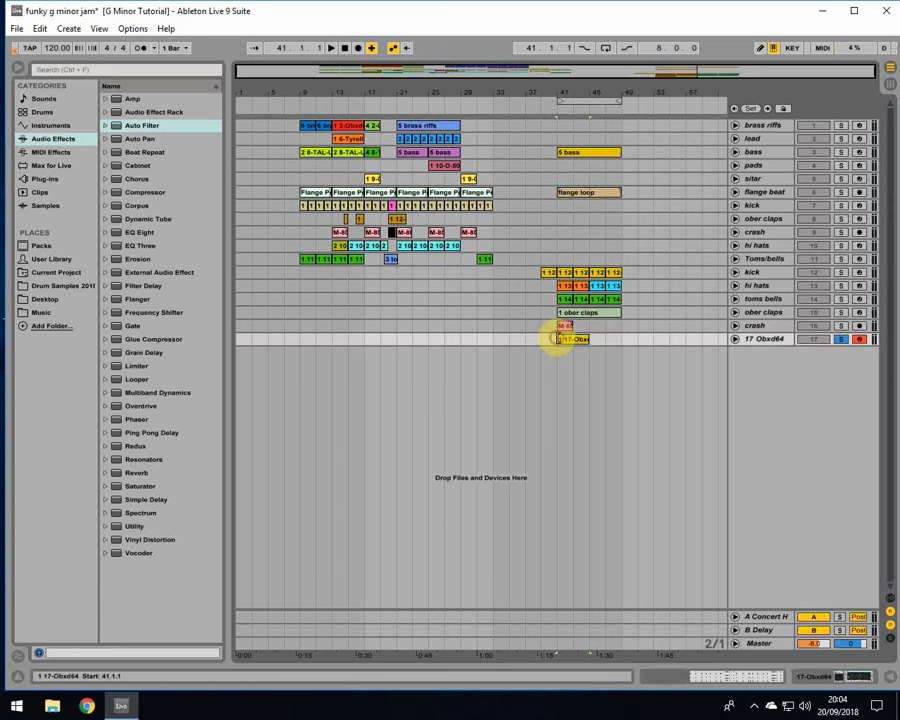
{"action": "left_click", "coordinate": [841, 341]}
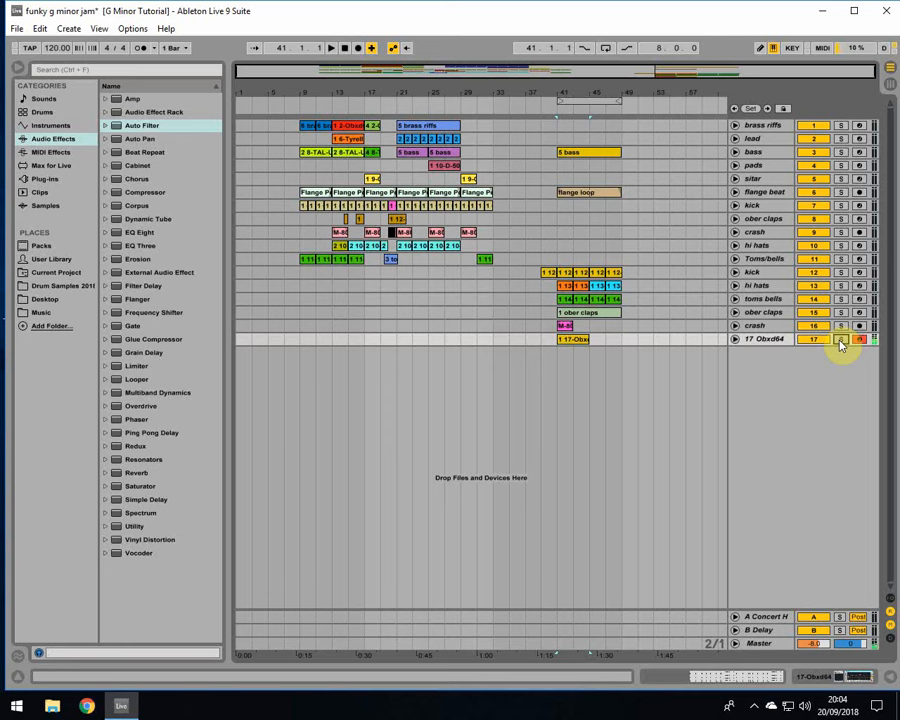
Record a second Obxd64 take into the arrangement, playing with all tracks from bar 41 to bar 49.
{"action": "key", "text": "space"}
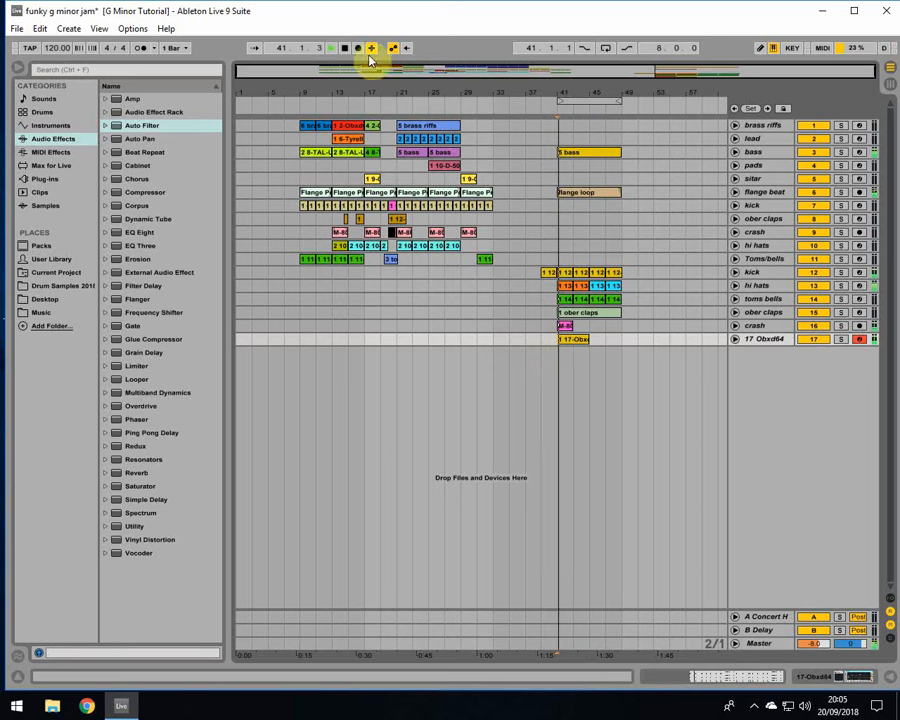
{"action": "left_click", "coordinate": [358, 48]}
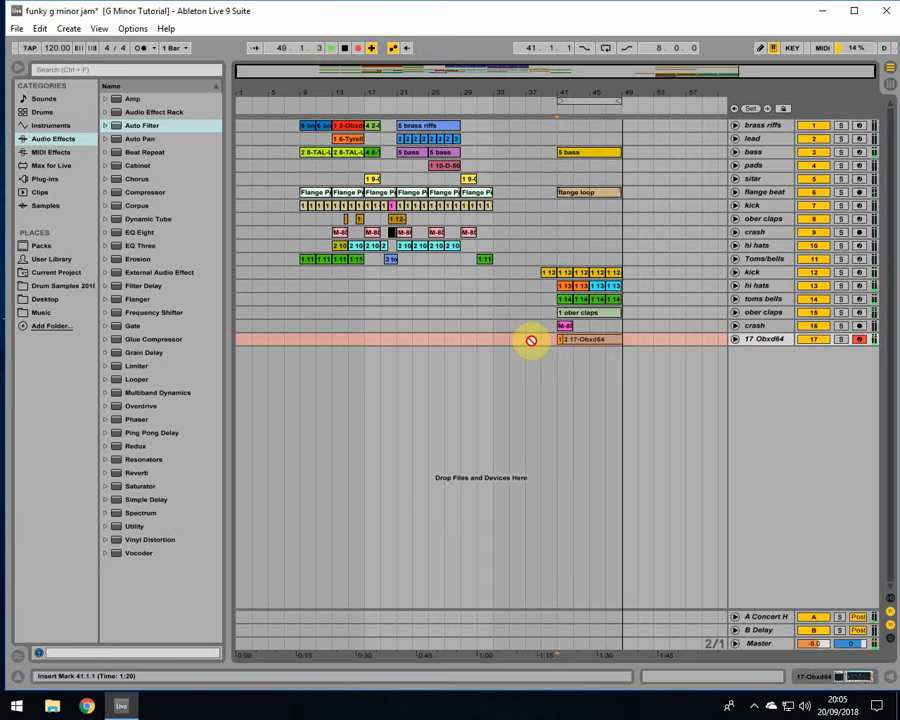
{"action": "key", "text": "space"}
Trim the start of the second Obxd64 clip to bar 45 and colour the clip light green.
{"action": "left_click", "coordinate": [565, 344]}
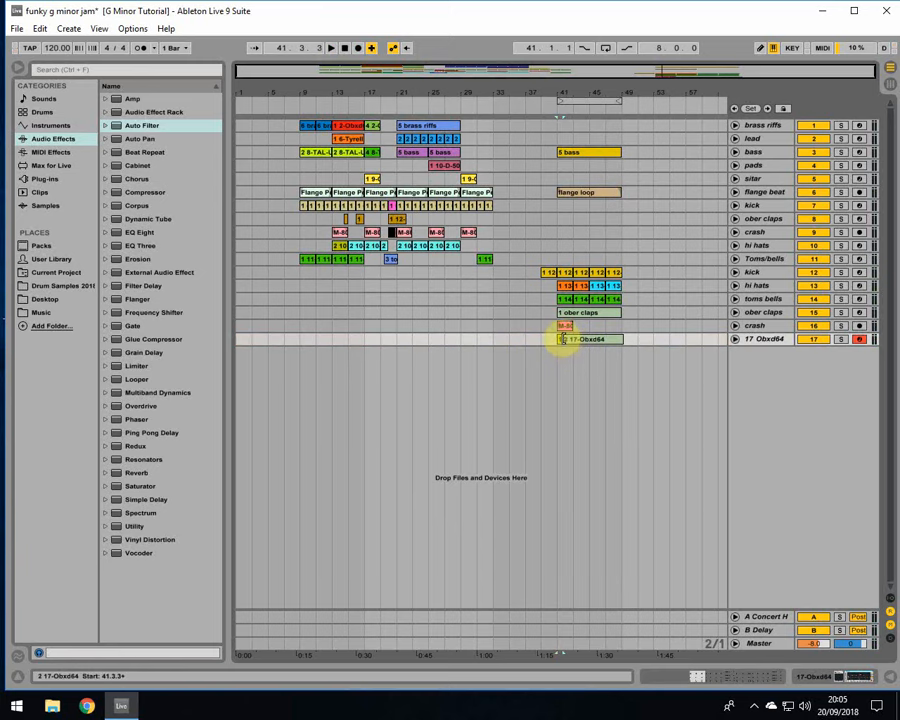
{"action": "left_click_drag", "start_coordinate": [563, 341], "coordinate": [612, 345]}
{"action": "right_click", "coordinate": [612, 345]}
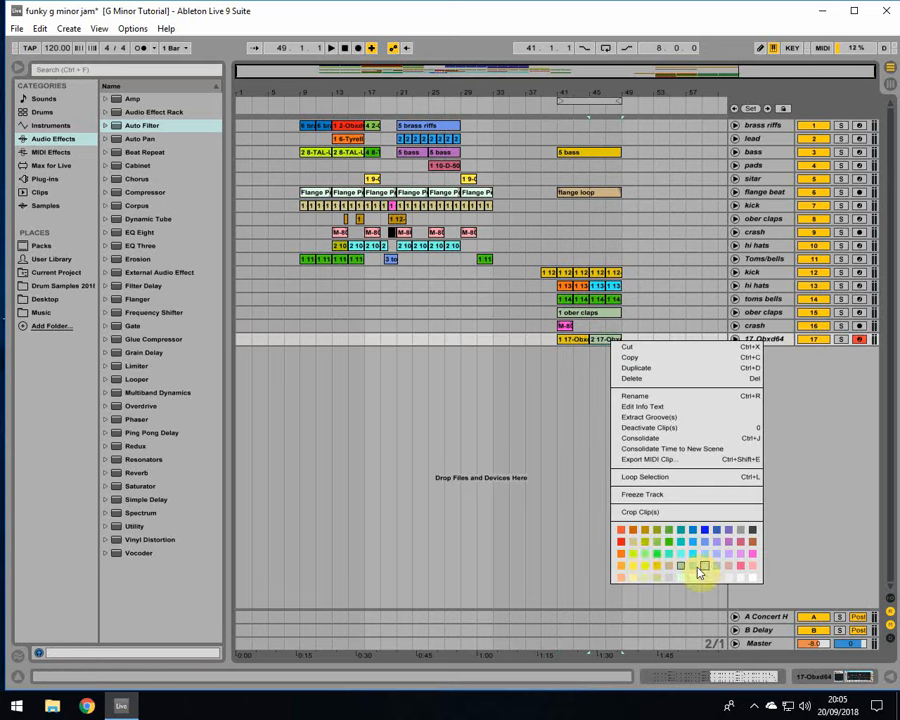
{"action": "left_click", "coordinate": [644, 555]}
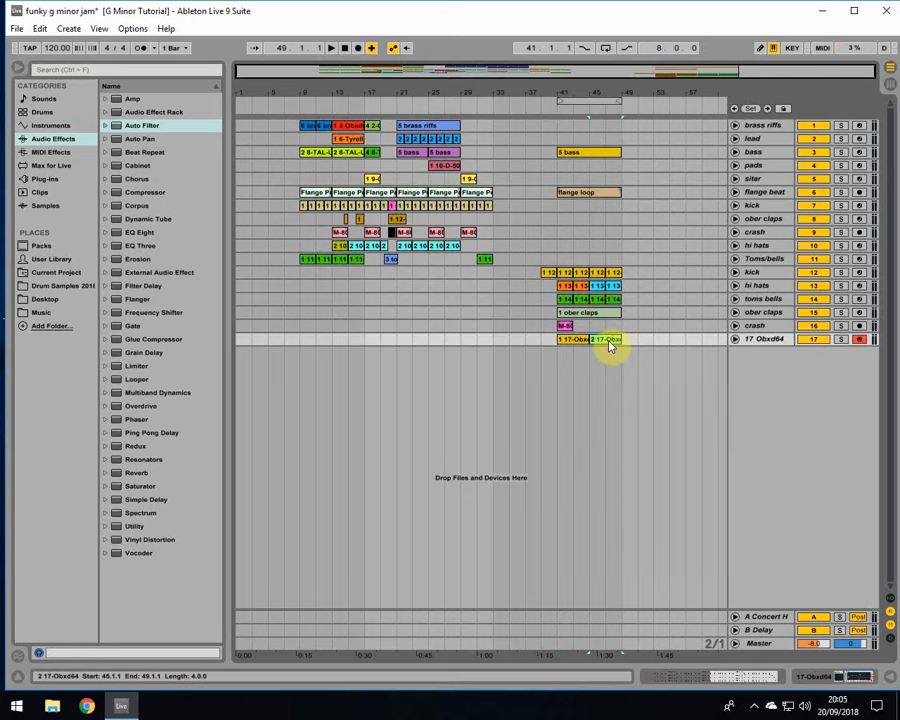
Open the green Obxd64 clip, view its recorded modulation envelope and its controller list, and hide the envelopes box.
{"action": "double_click", "coordinate": [609, 345]}
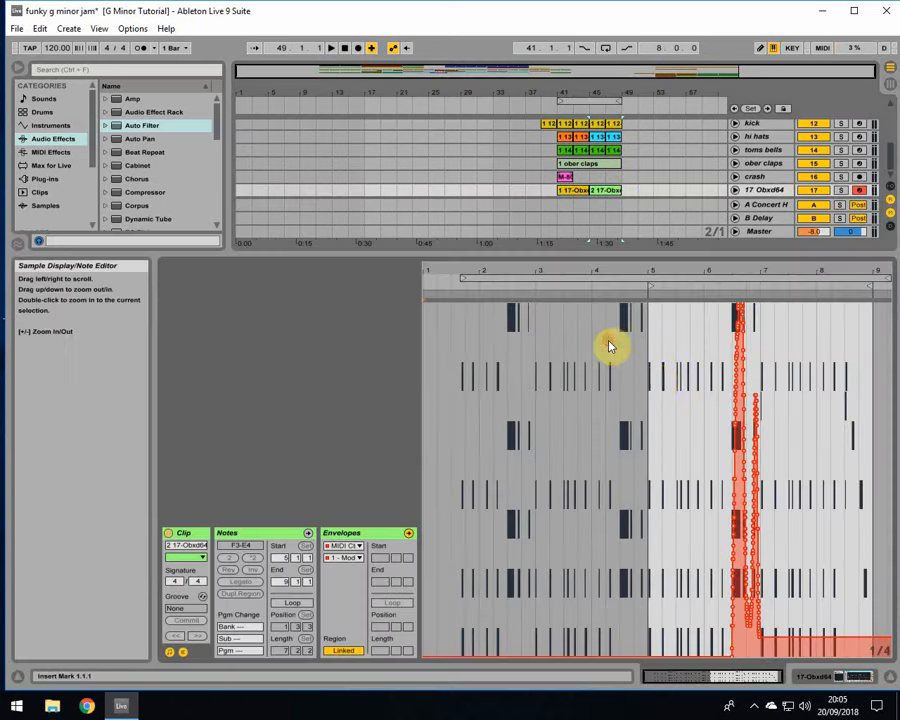
{"action": "left_click", "coordinate": [351, 549]}
{"action": "left_click", "coordinate": [351, 554]}
{"action": "left_click", "coordinate": [348, 558]}
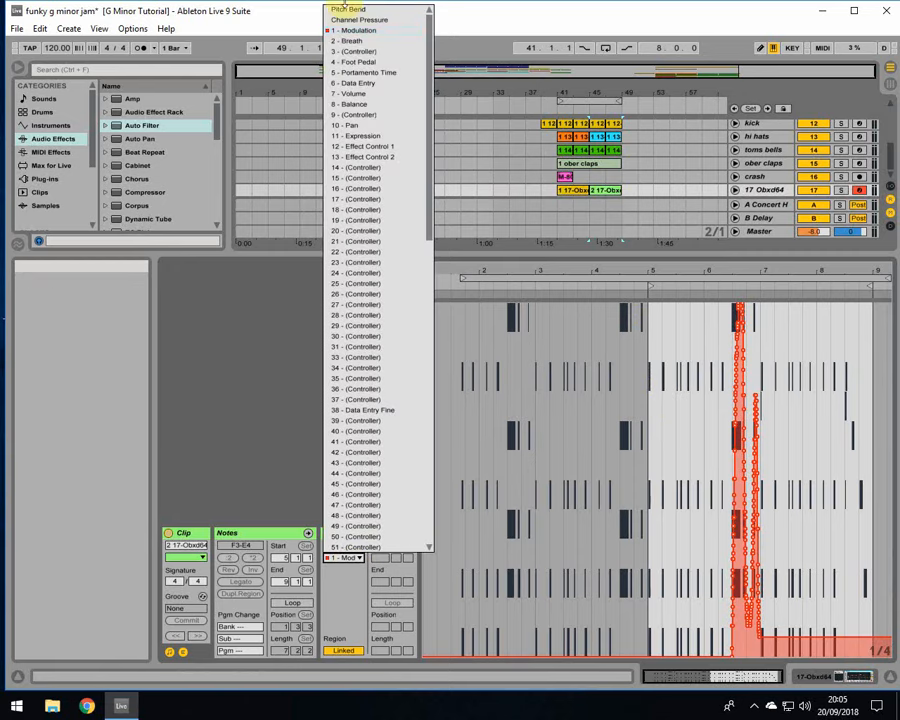
{"action": "left_click", "coordinate": [181, 650]}
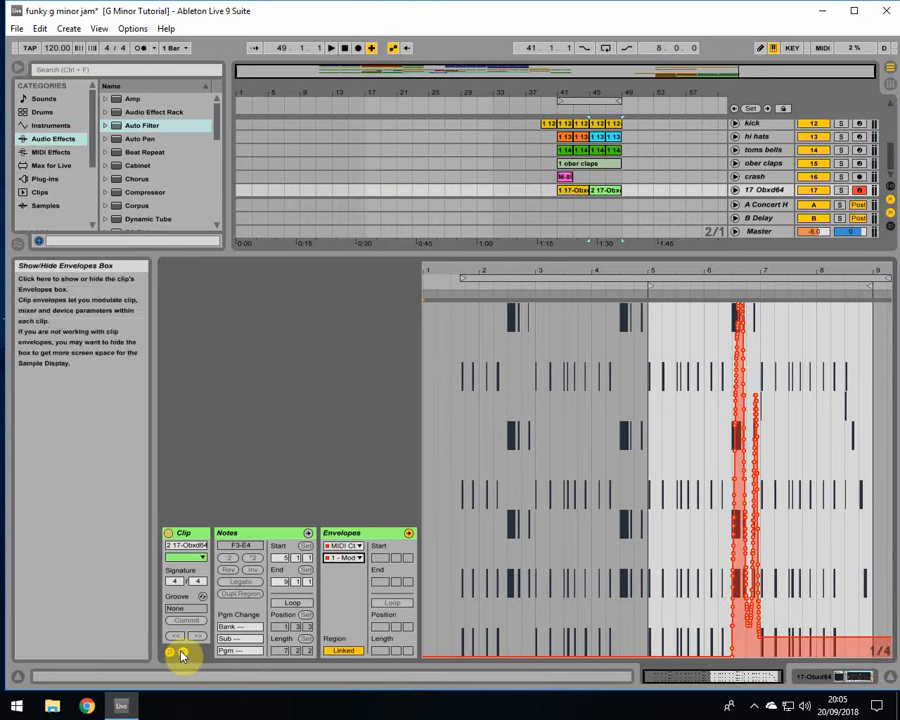
{"action": "left_click", "coordinate": [181, 650]}
Quantize the green clip's notes from bar 5 to its end and play through bar 6.
{"action": "scroll", "coordinate": [593, 311], "scroll_direction": "up", "scroll_amount": 2}
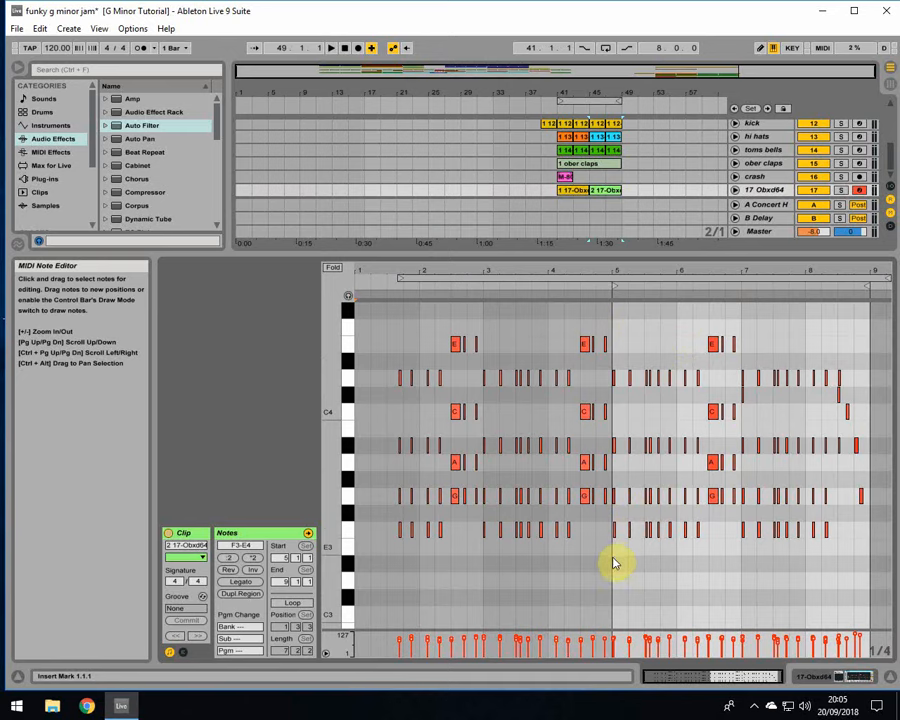
{"action": "left_click_drag", "start_coordinate": [612, 560], "coordinate": [874, 342]}
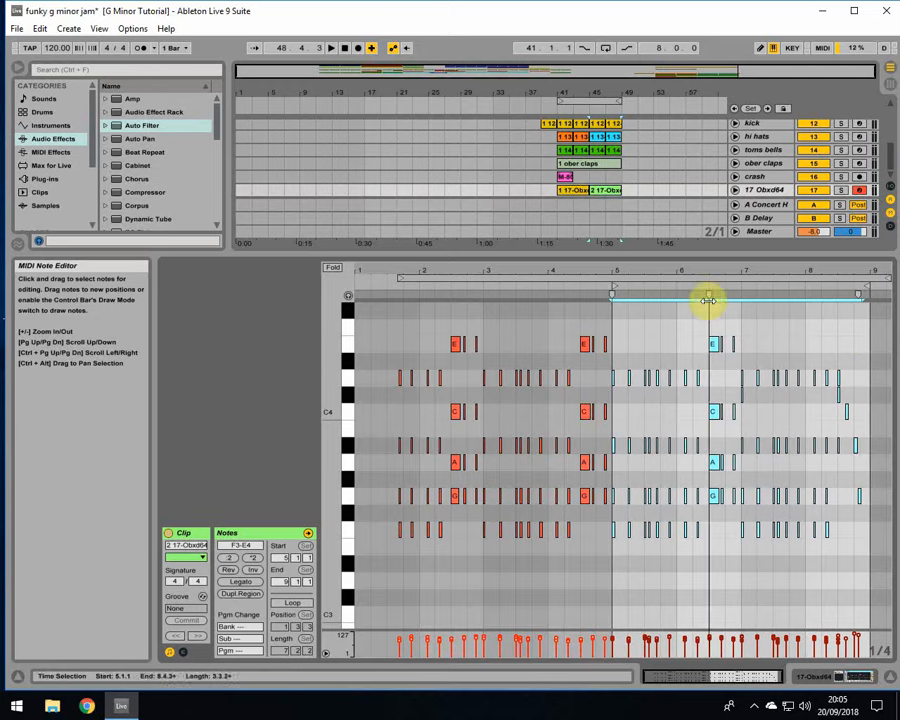
{"action": "left_click_drag", "start_coordinate": [706, 268], "coordinate": [643, 332]}
{"action": "key", "text": "space"}
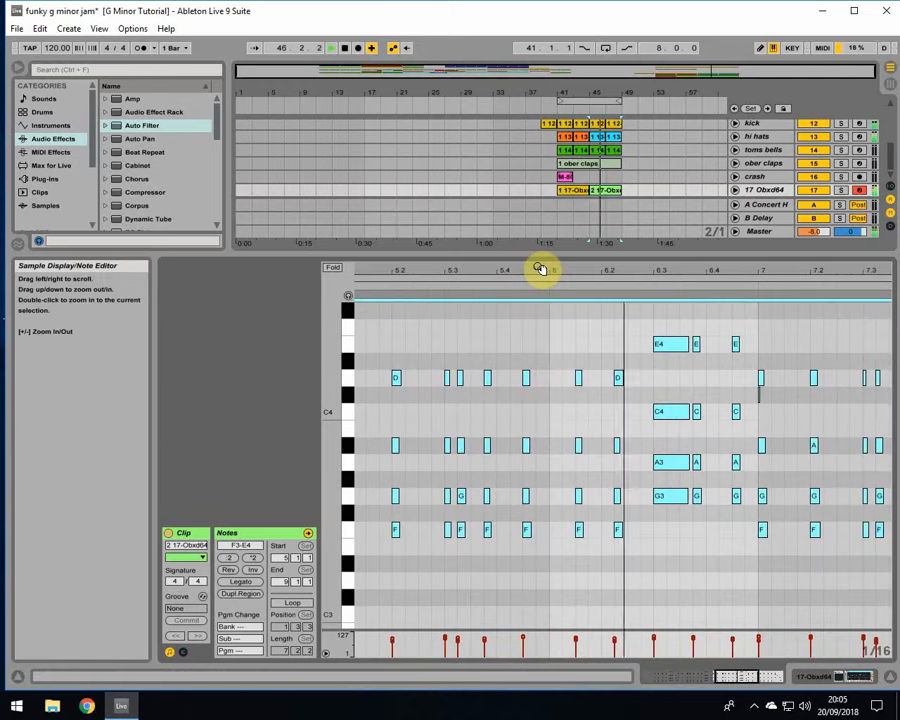
{"action": "left_click", "coordinate": [749, 406]}
{"action": "key", "text": "space"}
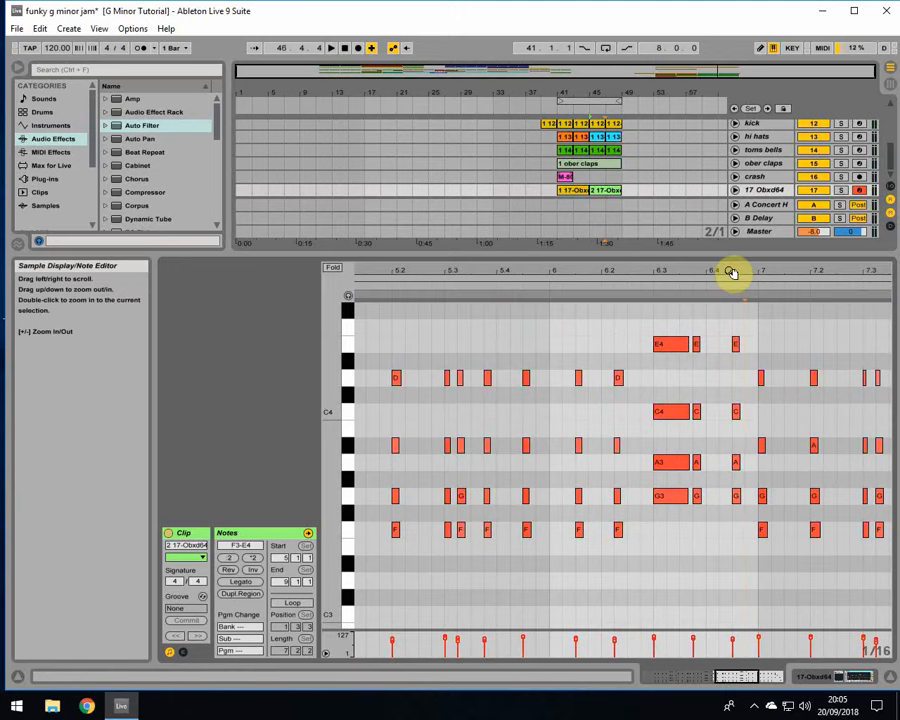
Play the green Obxd64 clip from bar 45, then solo its track and listen to the ending from bar 47.
{"action": "left_click_drag", "start_coordinate": [732, 272], "coordinate": [472, 273]}
{"action": "key", "text": "space"}
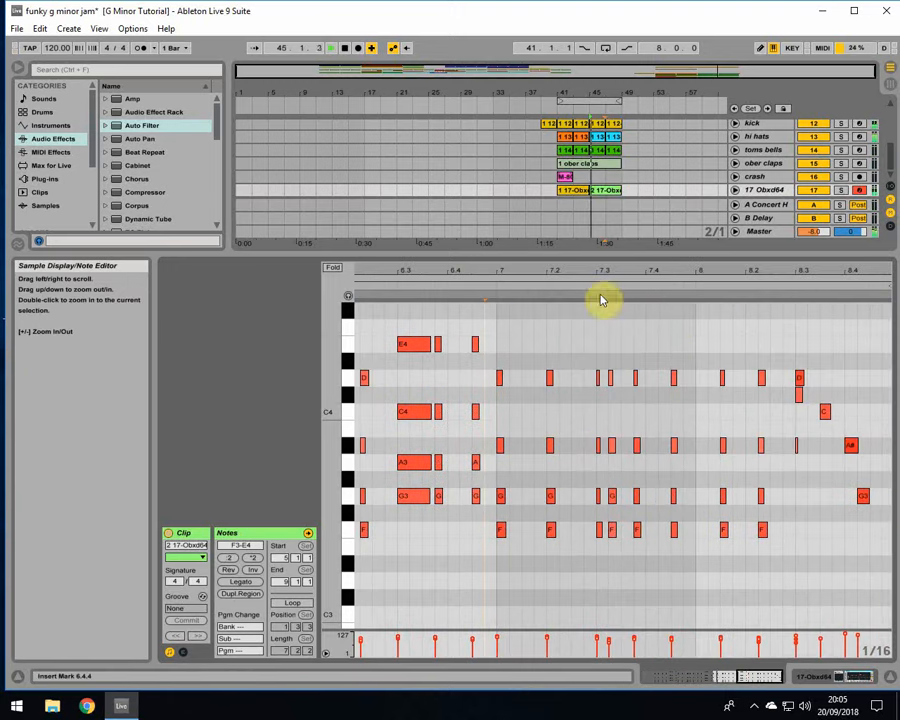
{"action": "left_click", "coordinate": [800, 395]}
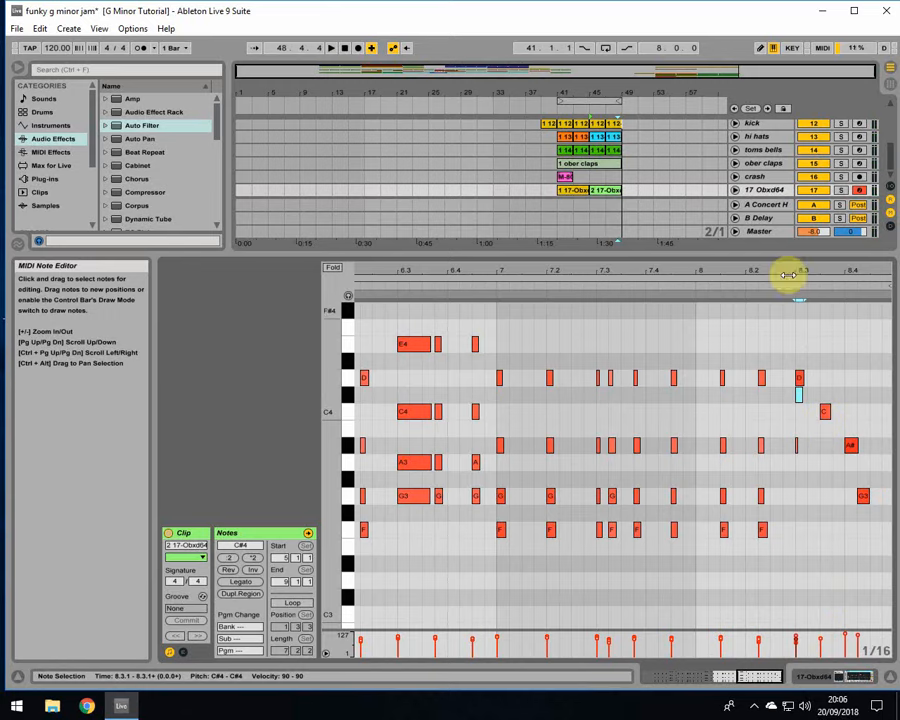
{"action": "left_click", "coordinate": [839, 178]}
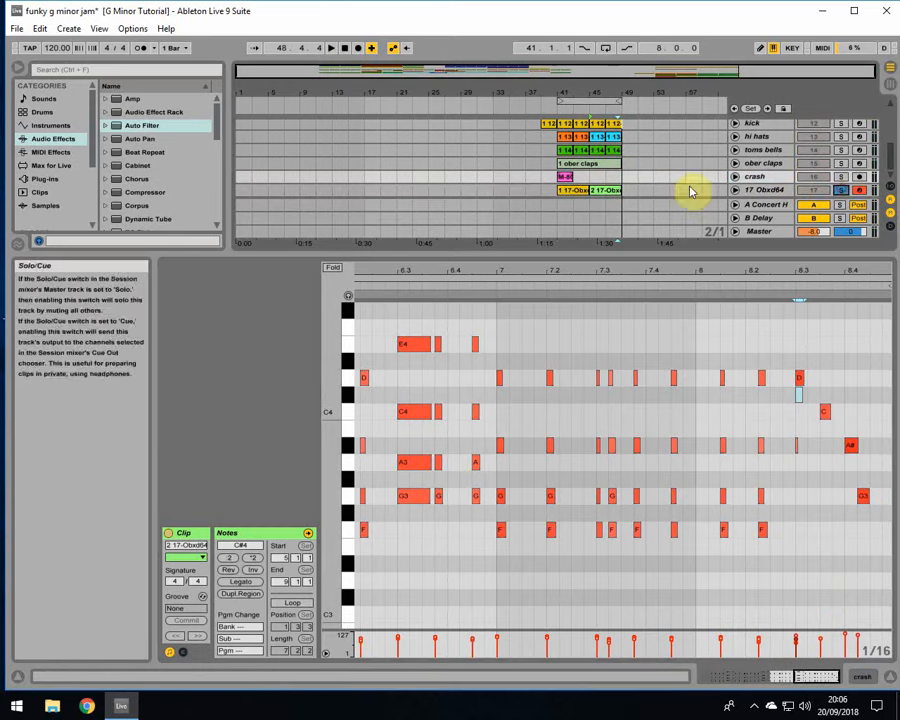
{"action": "left_click", "coordinate": [612, 191]}
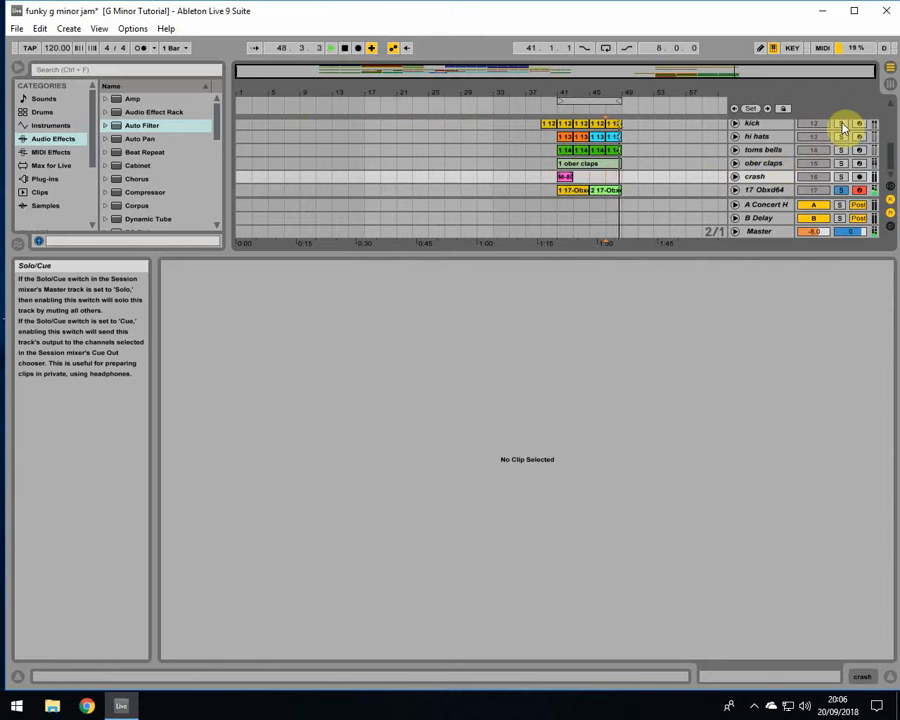
{"action": "left_click", "coordinate": [611, 189]}
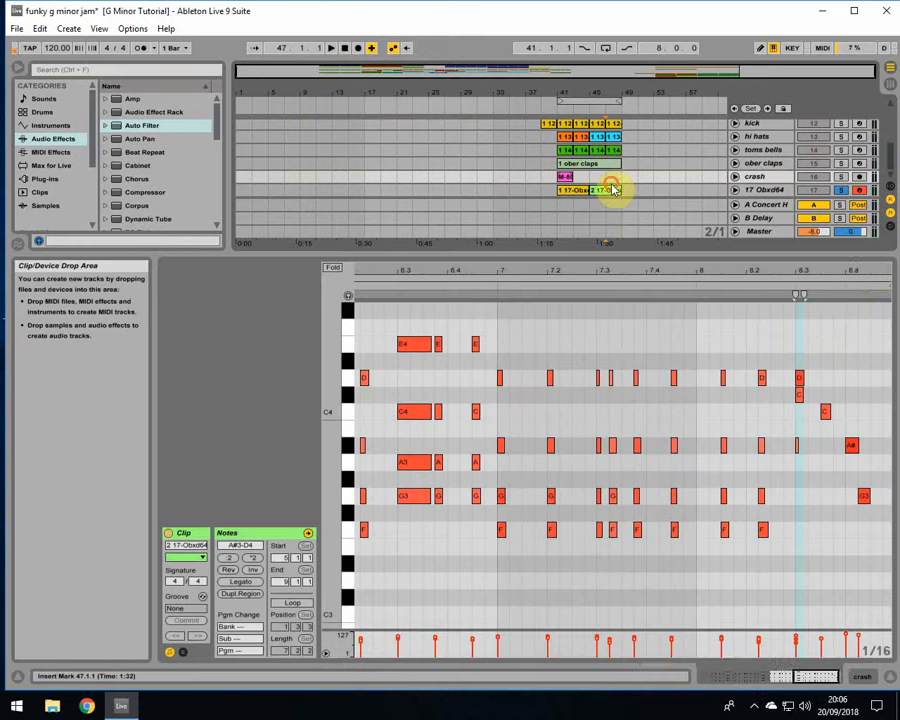
Rework the clip's ending: lower the short A#3 at 8.3 to F3 and place C#4, C4, A#3, G3 at 8.3.3, 8.4, 8.4.2, 8.4.3.
{"action": "left_click_drag", "start_coordinate": [860, 271], "coordinate": [723, 299]}
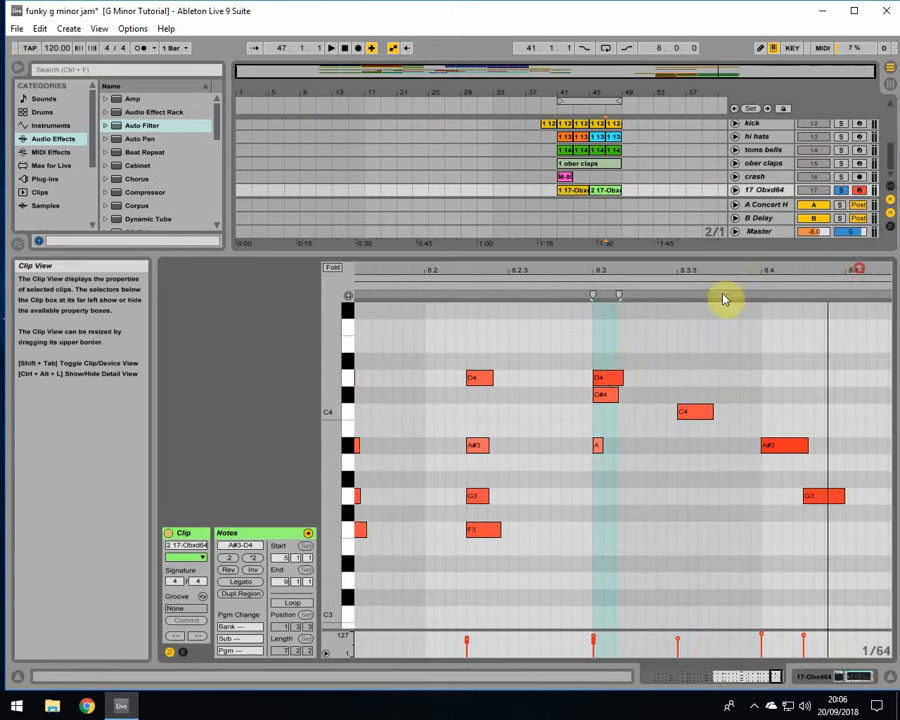
{"action": "left_click", "coordinate": [568, 394]}
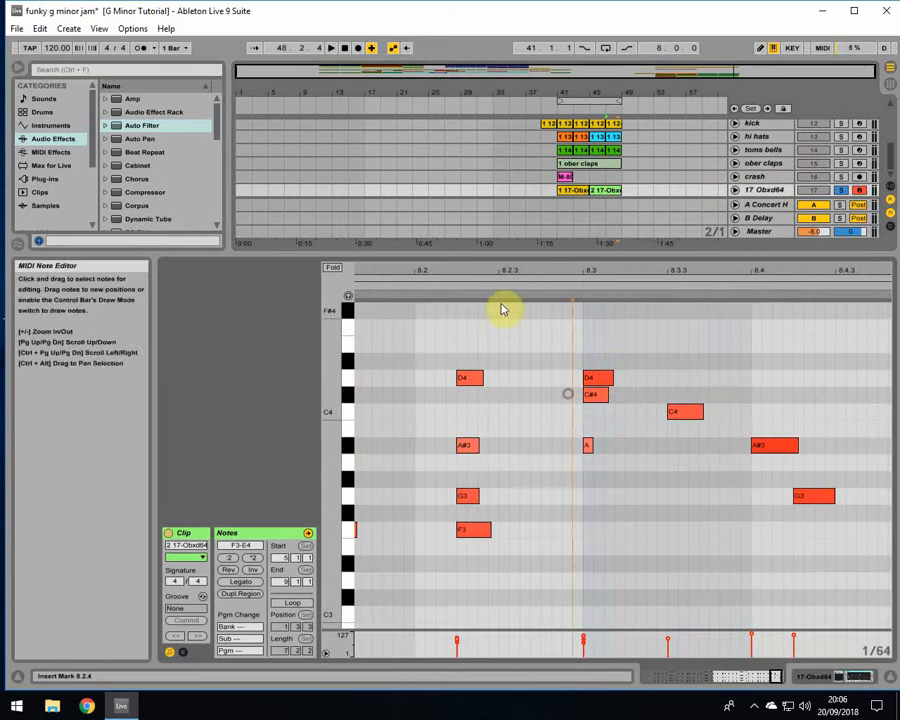
{"action": "left_click", "coordinate": [589, 448]}
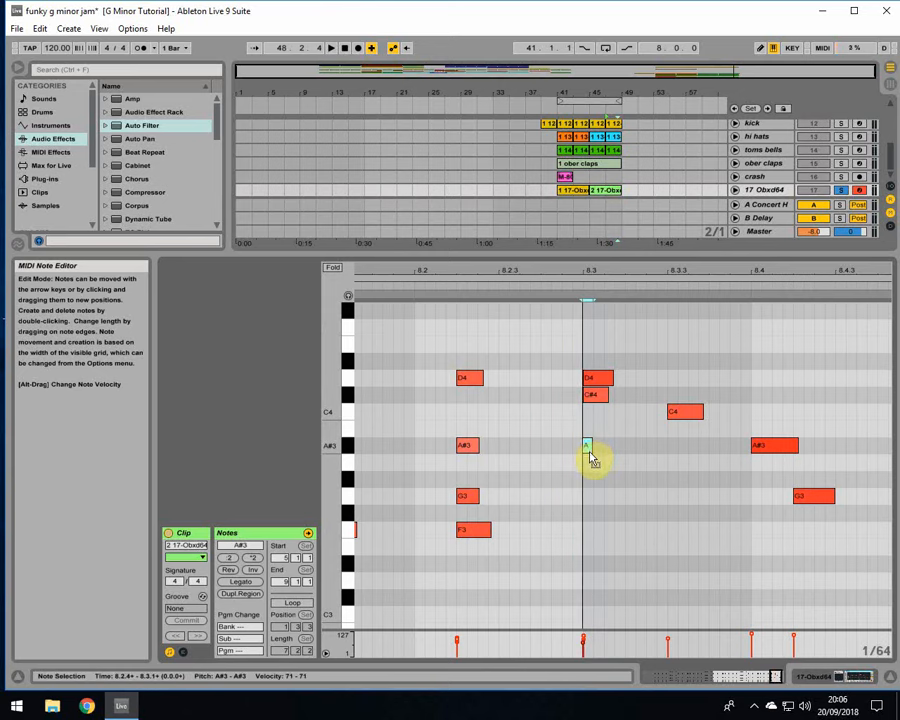
{"action": "left_click_drag", "start_coordinate": [591, 458], "coordinate": [590, 507]}
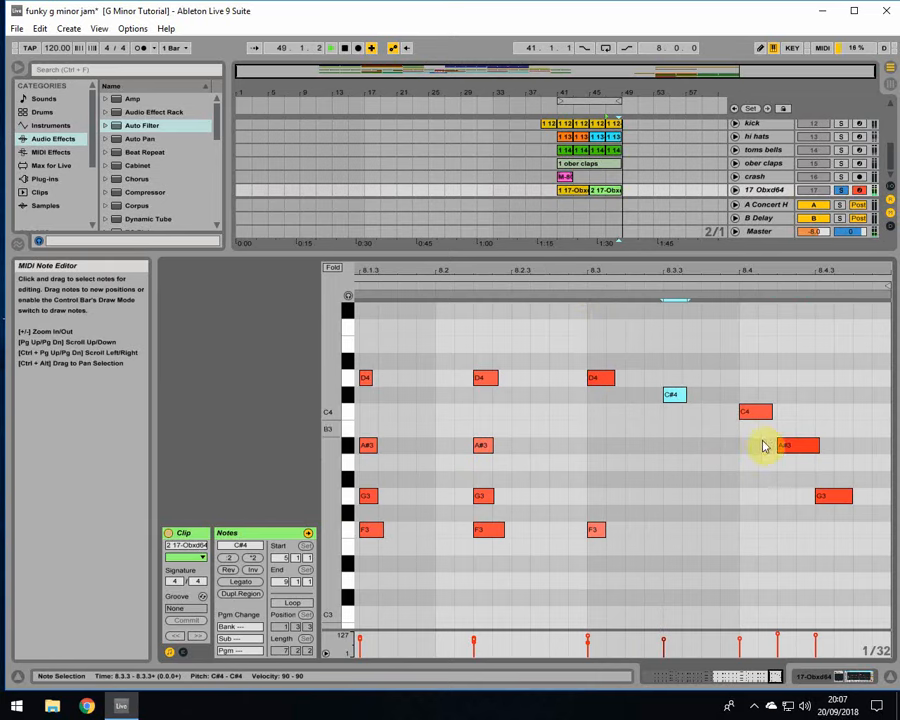
Play the reworked descending run at the end of the soloed Obxd64 clip.
{"action": "left_click", "coordinate": [580, 286]}
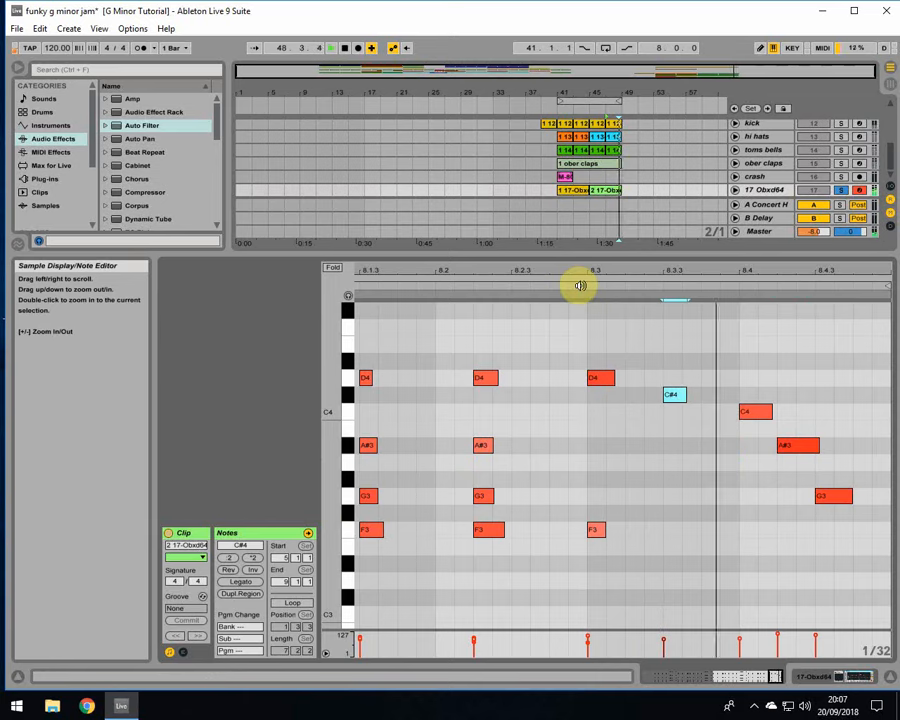
{"action": "left_click", "coordinate": [613, 204]}
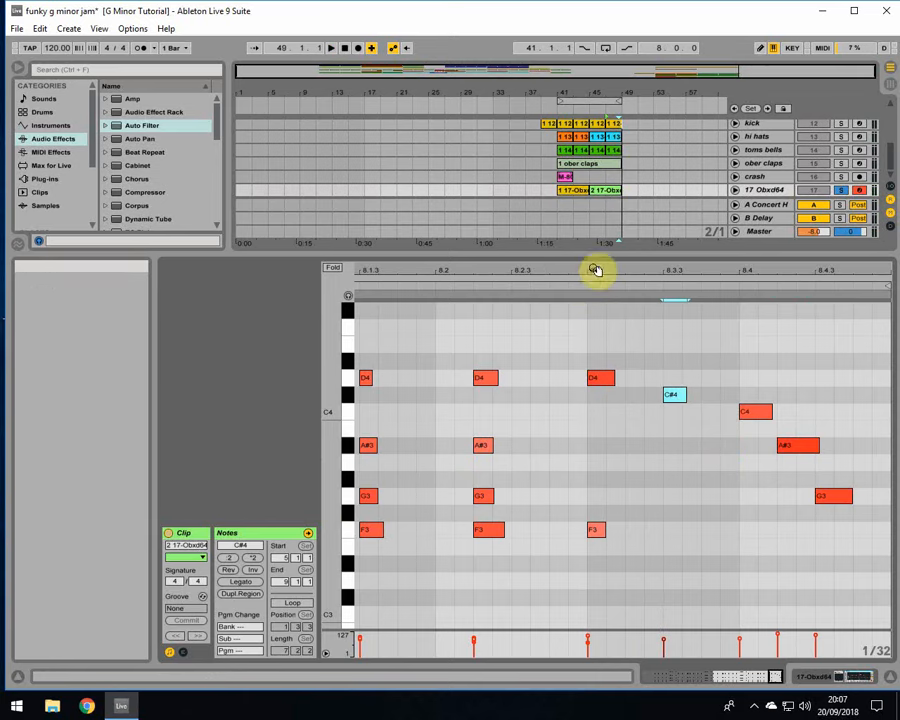
{"action": "left_click_drag", "start_coordinate": [595, 267], "coordinate": [599, 214]}
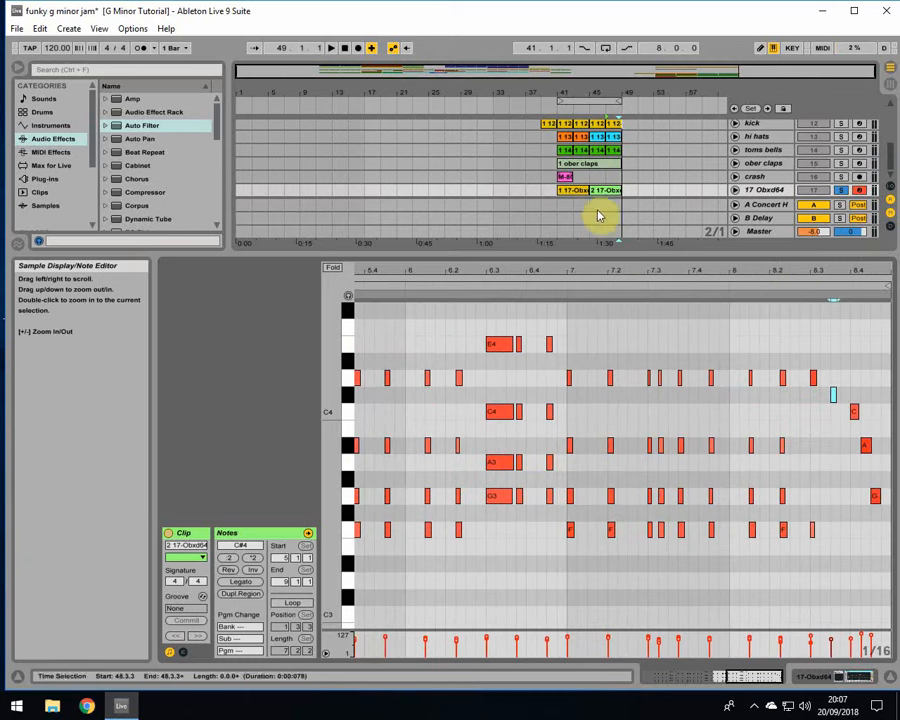
Solo the kick together with Obxd64 and play both with looping enabled over bars 41 to 49.
{"action": "left_click", "coordinate": [838, 125], "text": "ctrl"}
{"action": "key", "text": "space"}
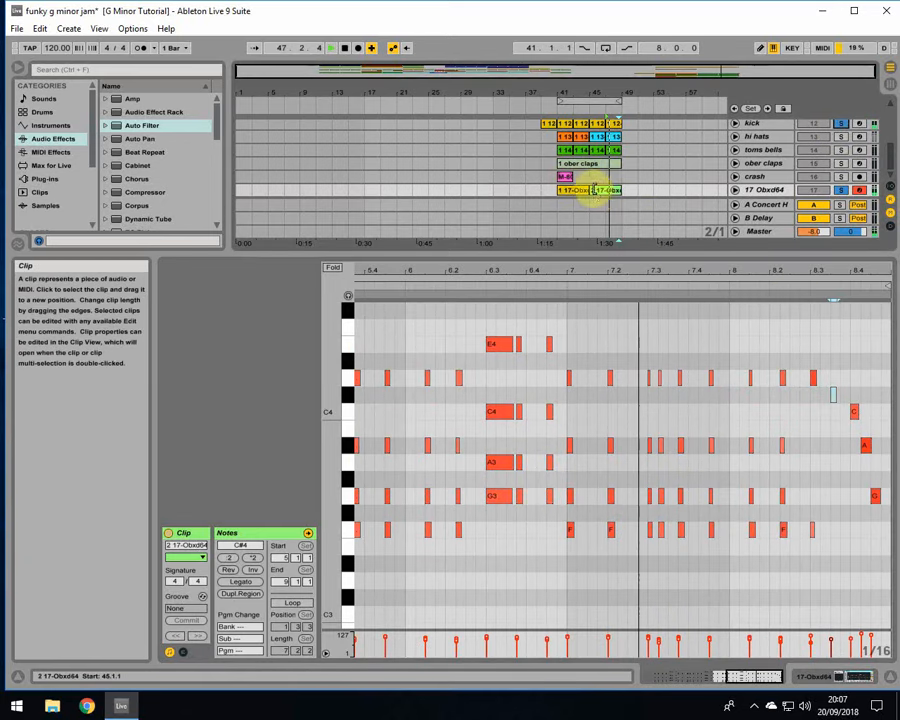
{"action": "left_click", "coordinate": [605, 47]}
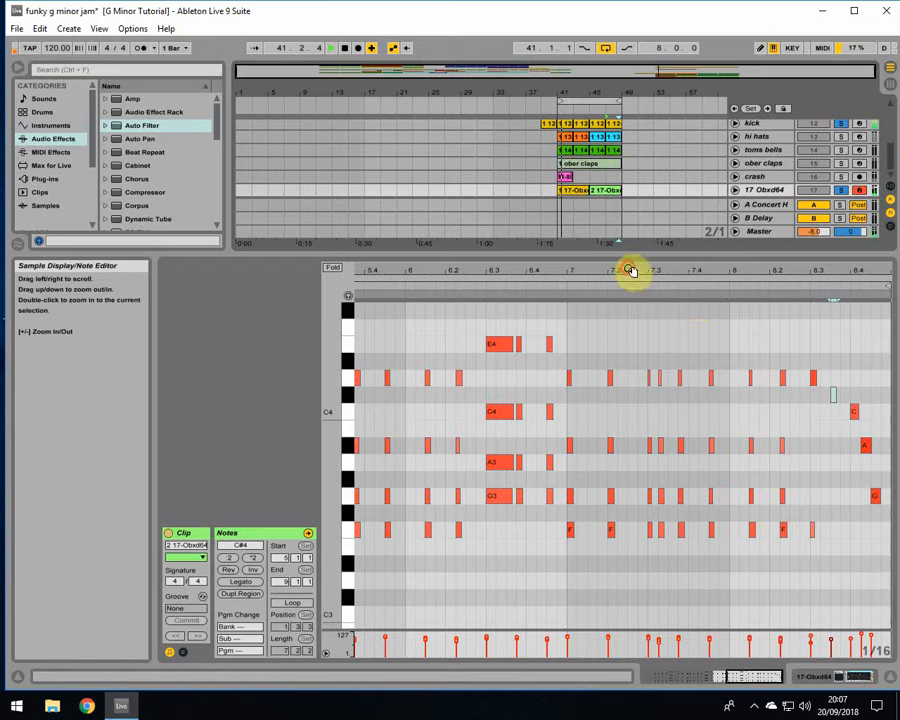
{"action": "left_click_drag", "start_coordinate": [630, 270], "coordinate": [785, 270]}
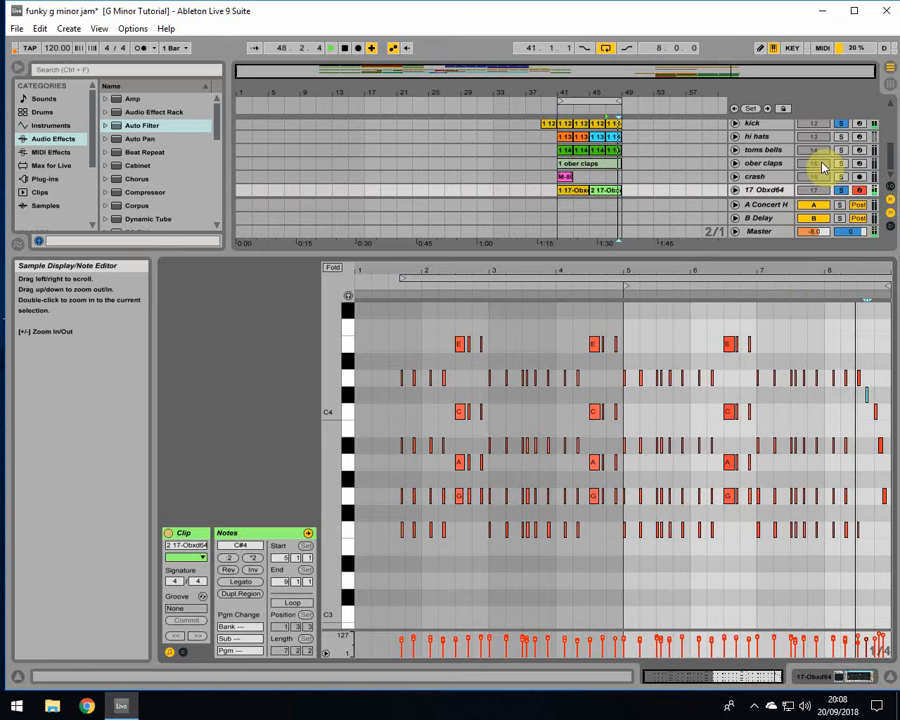
Unsolo the kick and Obxd64 to play the full looped mix, and show the Obxd64 track's devices.
{"action": "key", "text": "space"}
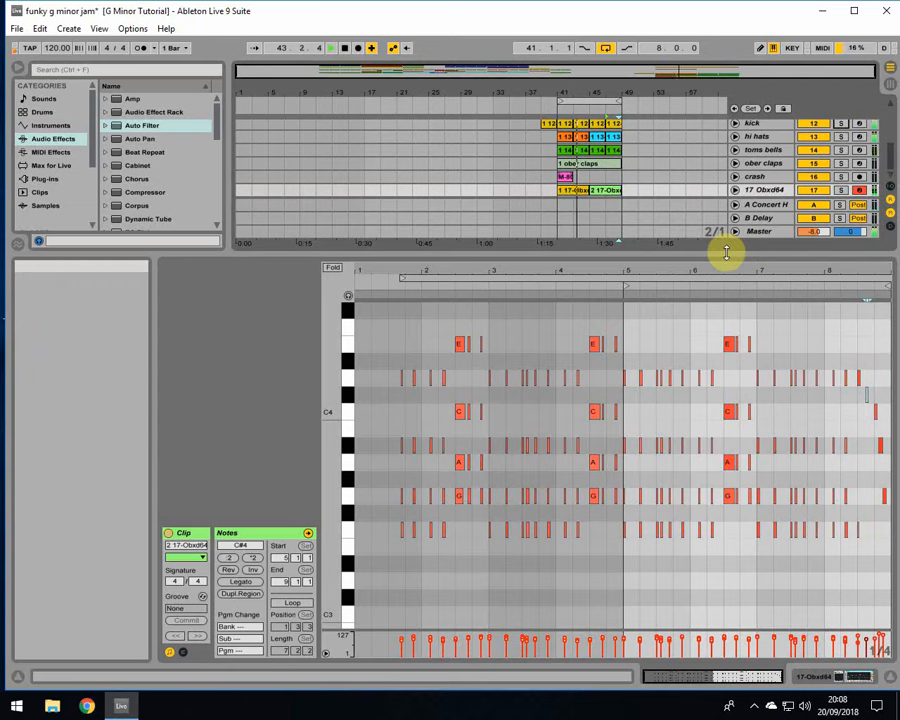
{"action": "left_click_drag", "start_coordinate": [727, 253], "coordinate": [720, 470]}
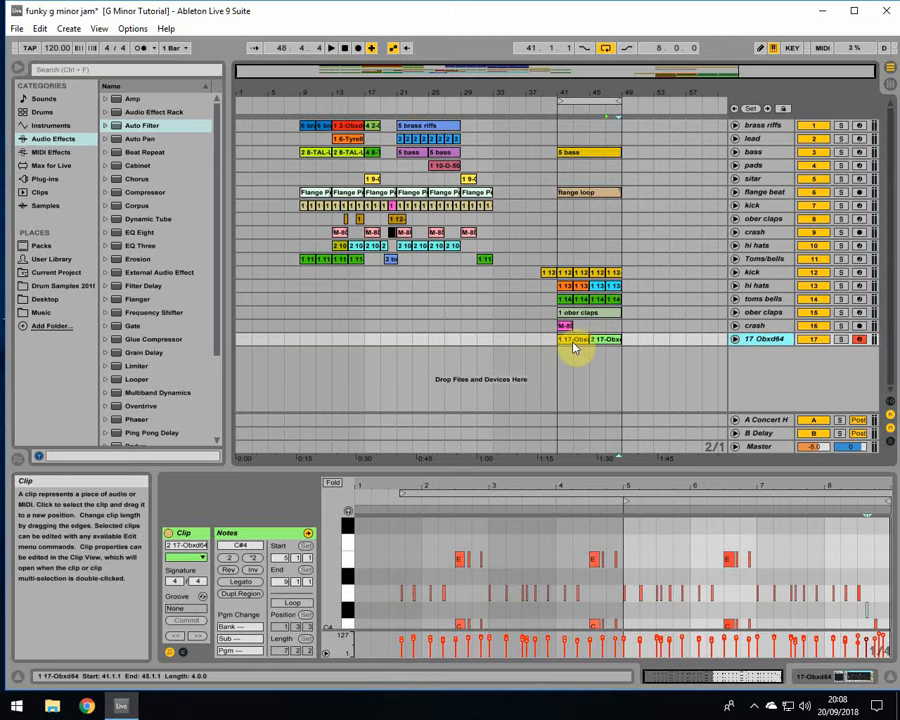
{"action": "left_click", "coordinate": [575, 340]}
{"action": "left_click", "coordinate": [820, 676]}
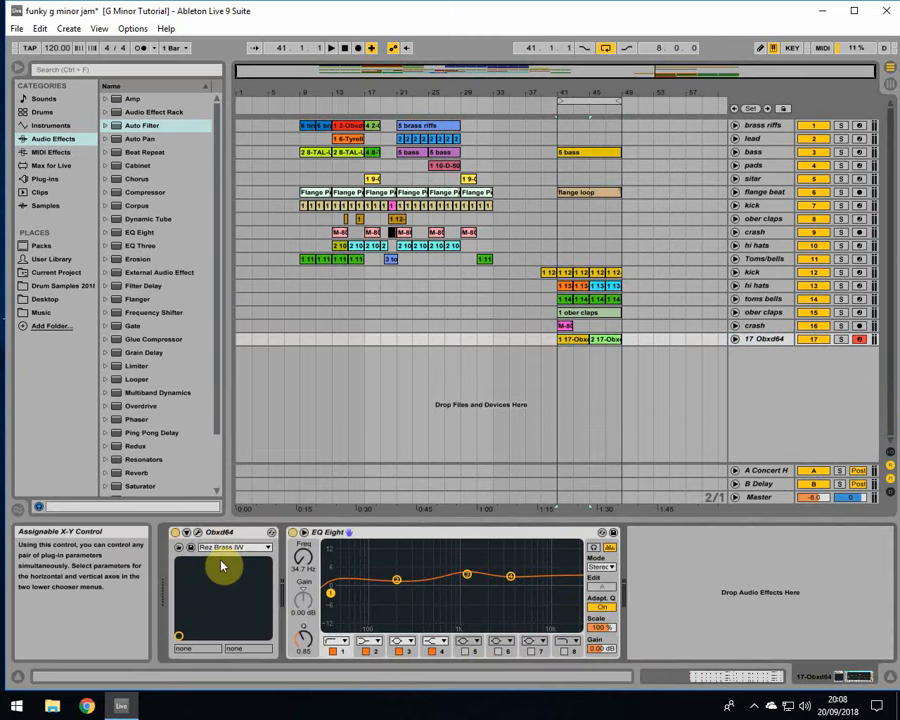
Open the first Obxd64 clip at bar 41 in an enlarged note editor and examine its chords from bar 3 to bar 6.
{"action": "left_click", "coordinate": [601, 340]}
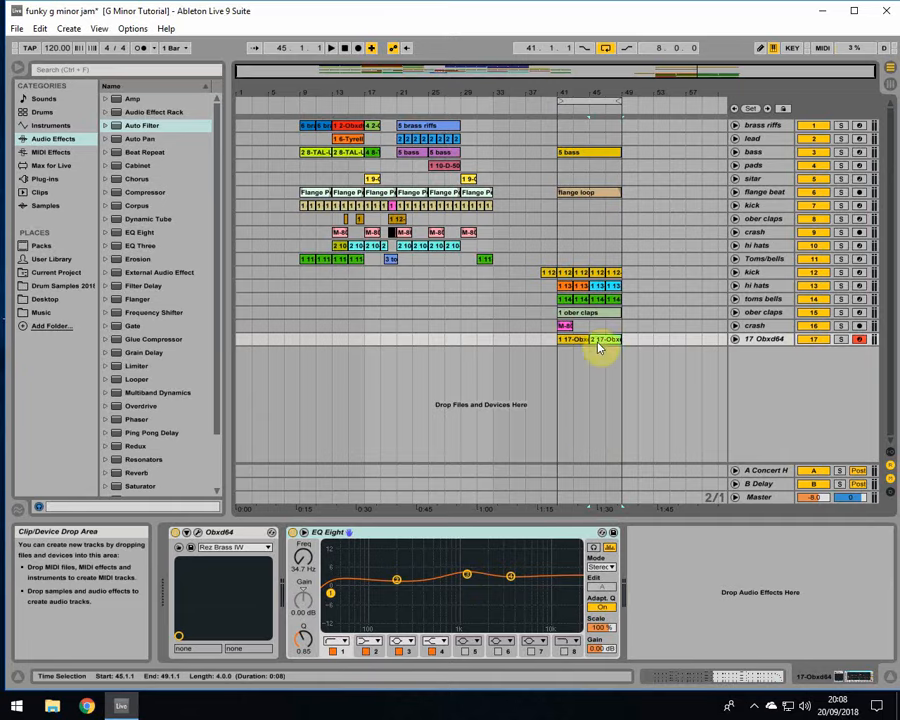
{"action": "double_click", "coordinate": [569, 339]}
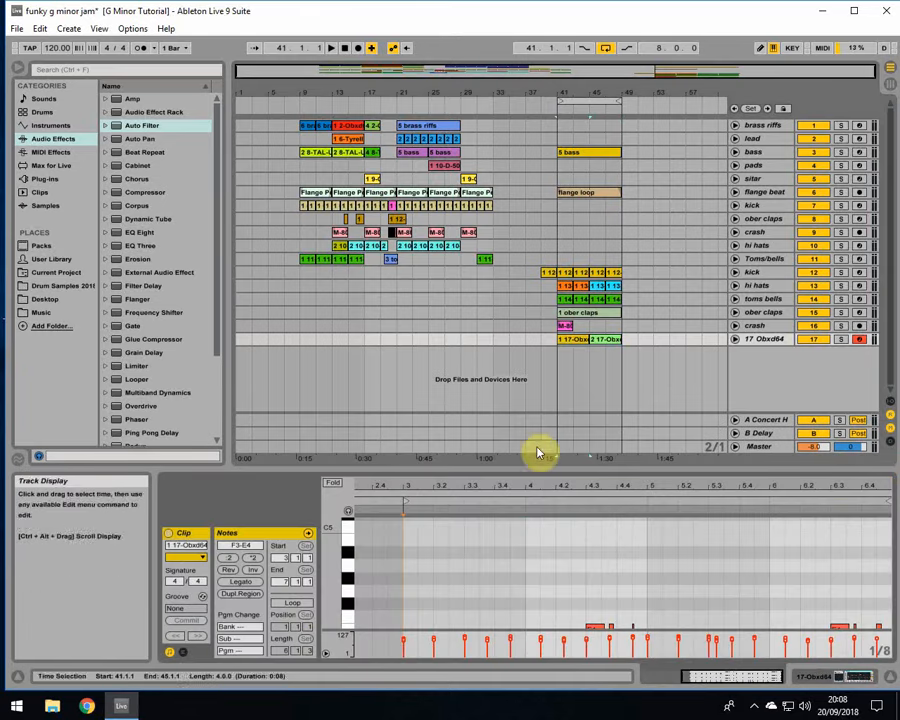
{"action": "left_click_drag", "start_coordinate": [540, 469], "coordinate": [540, 203]}
{"action": "left_click_drag", "start_coordinate": [404, 221], "coordinate": [406, 310]}
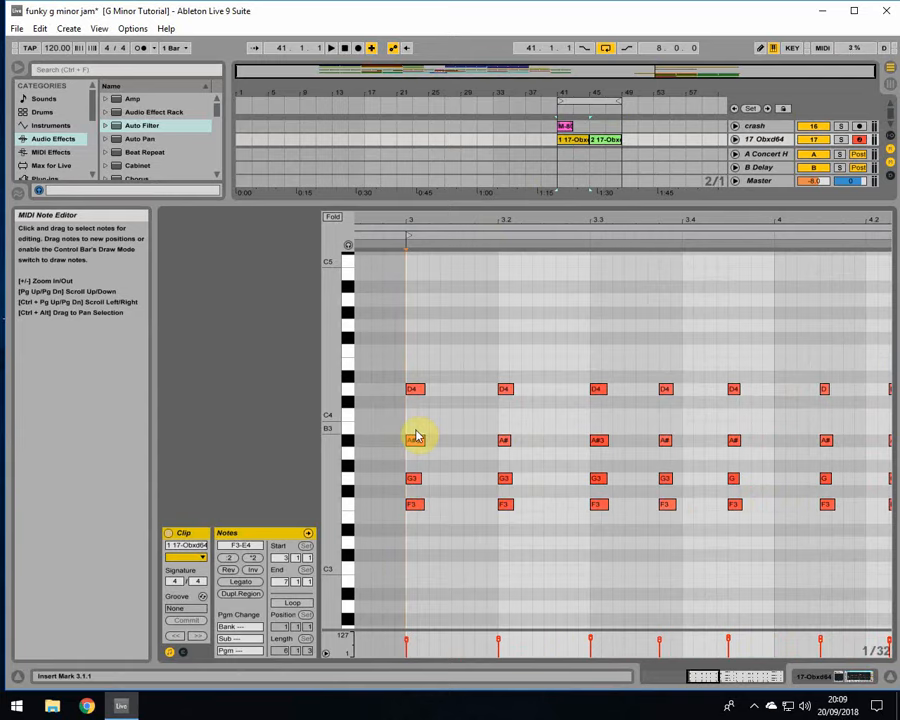
{"action": "left_click_drag", "start_coordinate": [679, 219], "coordinate": [401, 219]}
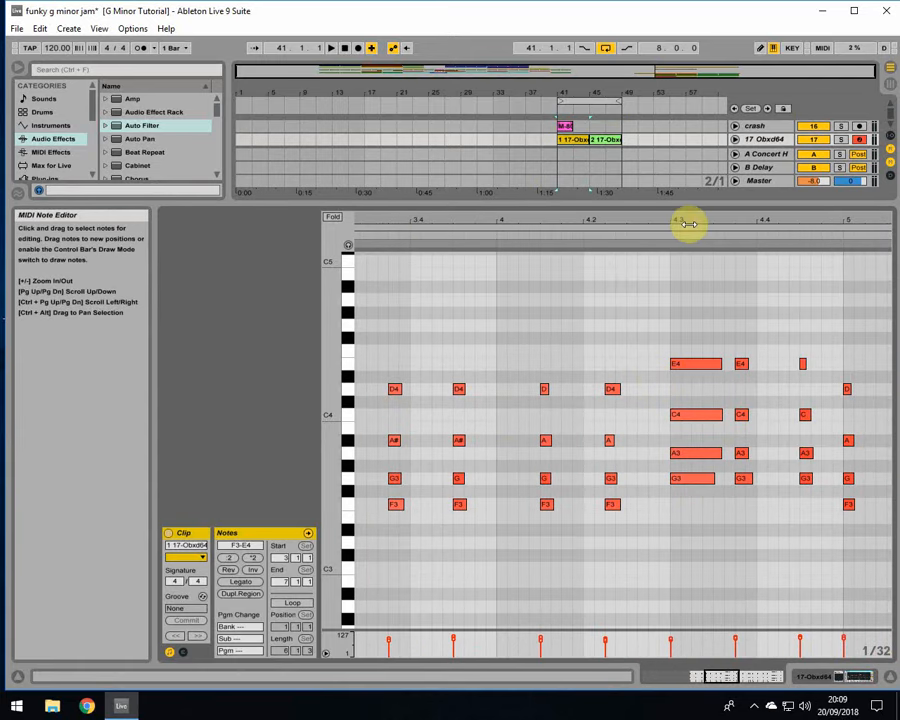
{"action": "left_click_drag", "start_coordinate": [693, 221], "coordinate": [510, 466]}
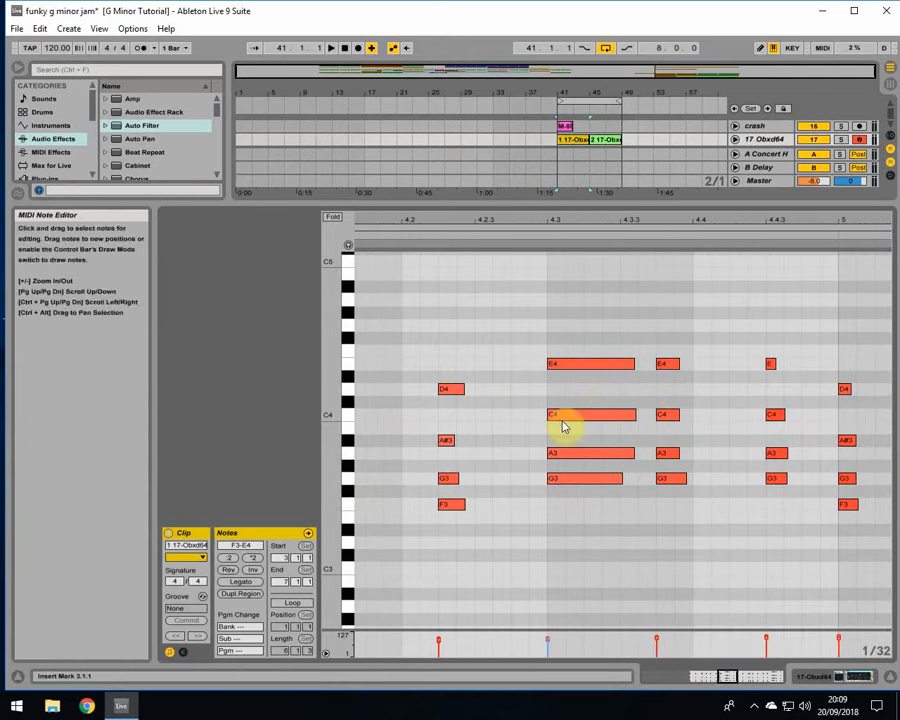
{"action": "left_click_drag", "start_coordinate": [563, 220], "coordinate": [367, 120]}
{"action": "left_click_drag", "start_coordinate": [367, 220], "coordinate": [413, 217]}
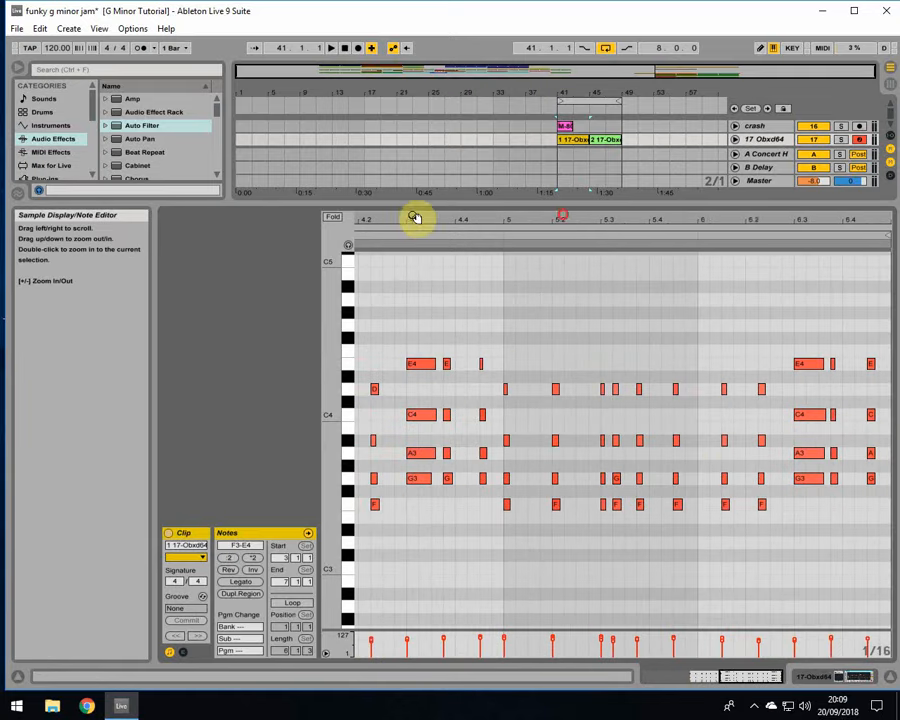
{"action": "left_click", "coordinate": [740, 217]}
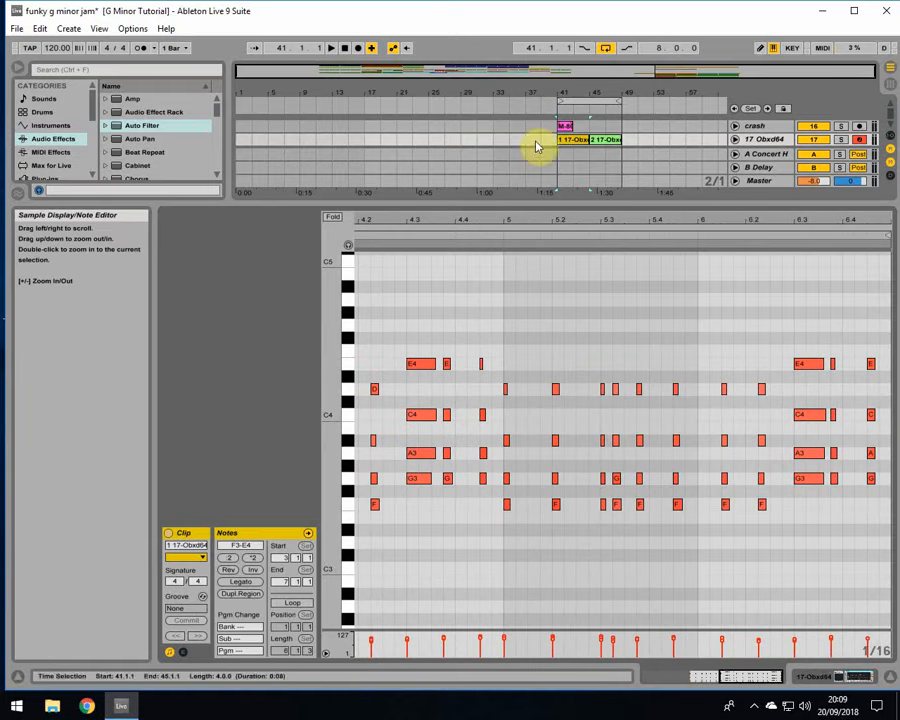
Open the second Obxd64 clip, solo its track, and examine the chords and the descending run at the end of bar 8.
{"action": "left_click", "coordinate": [608, 141]}
{"action": "left_click_drag", "start_coordinate": [873, 222], "coordinate": [769, 247]}
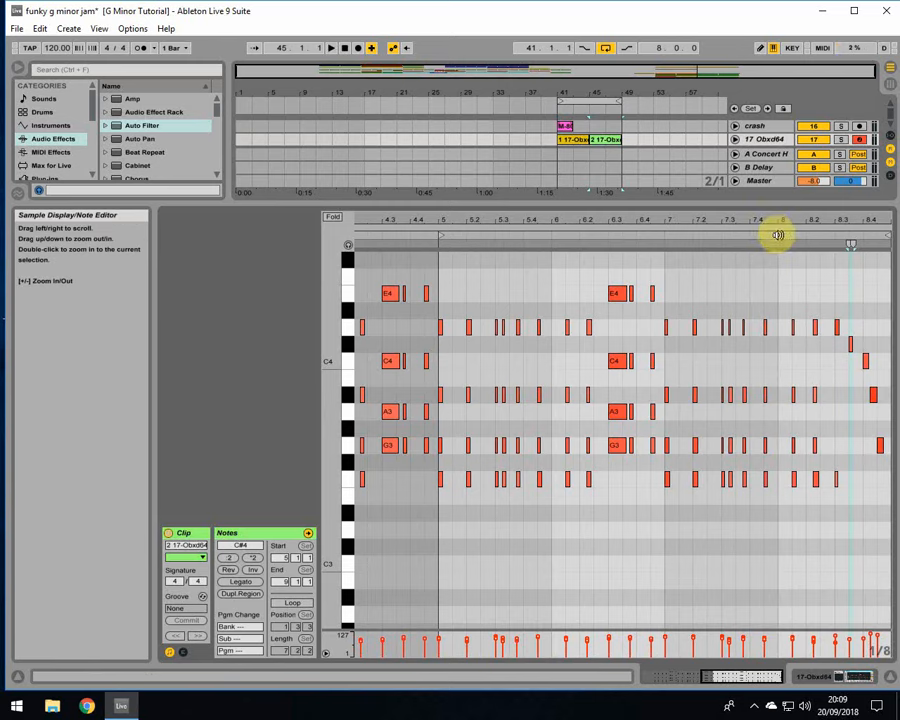
{"action": "left_click", "coordinate": [841, 139]}
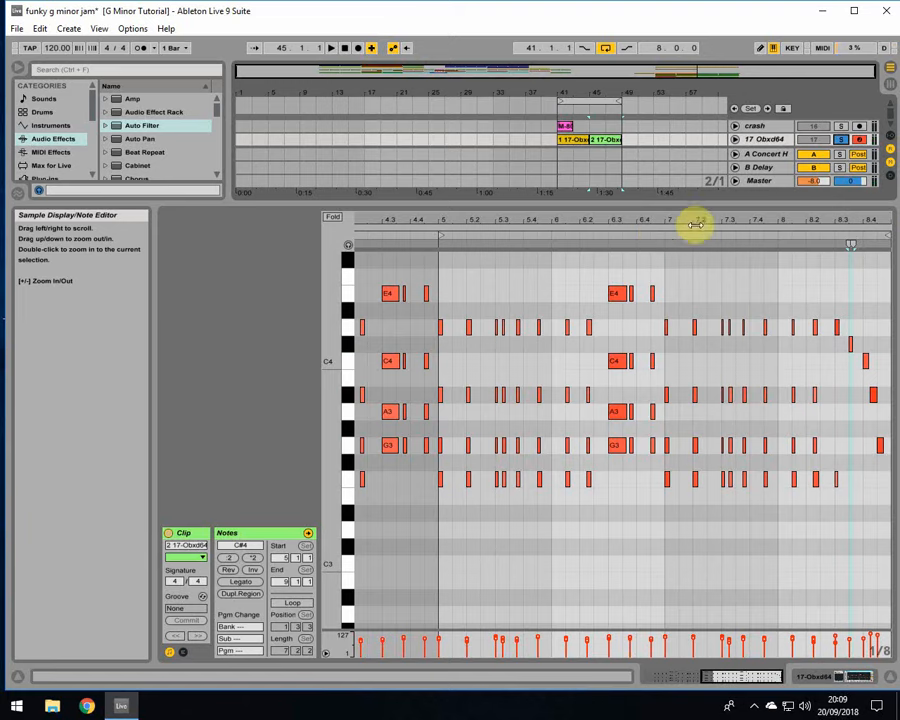
{"action": "left_click_drag", "start_coordinate": [874, 223], "coordinate": [814, 320]}
{"action": "left_click", "coordinate": [677, 327]}
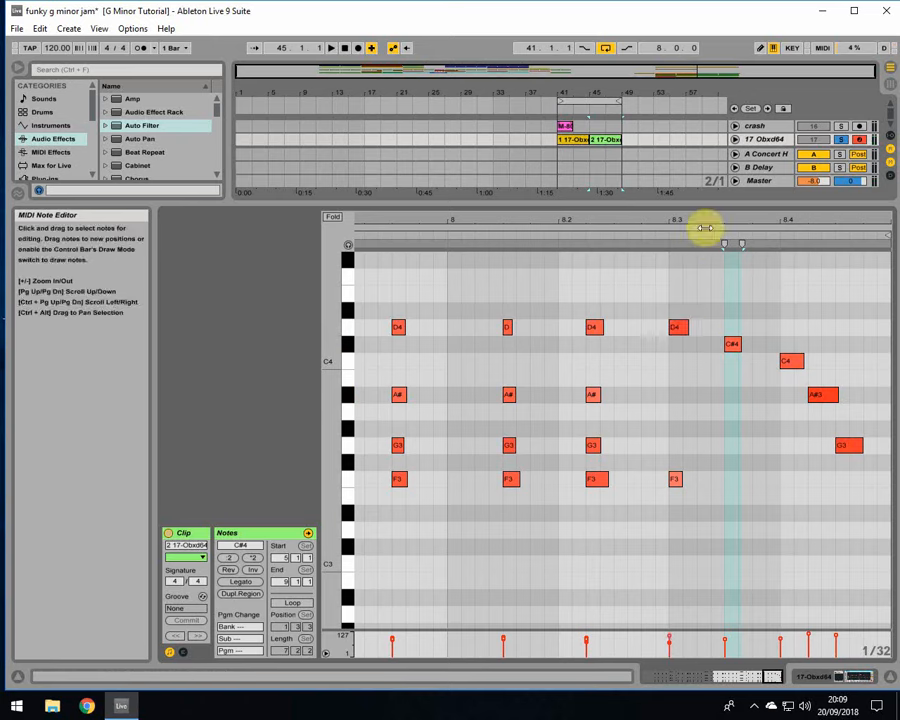
{"action": "left_click_drag", "start_coordinate": [703, 227], "coordinate": [610, 225]}
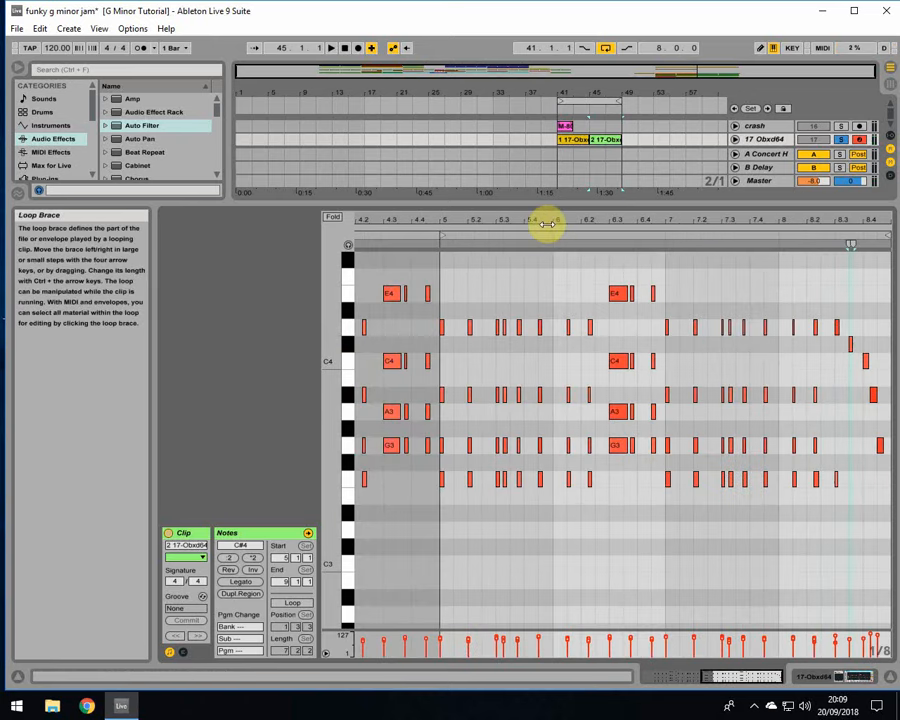
Play the looped section with the bass track soloed, and clear the solo to hear the full mix.
{"action": "scroll", "coordinate": [778, 158], "scroll_direction": "up", "scroll_amount": 3}
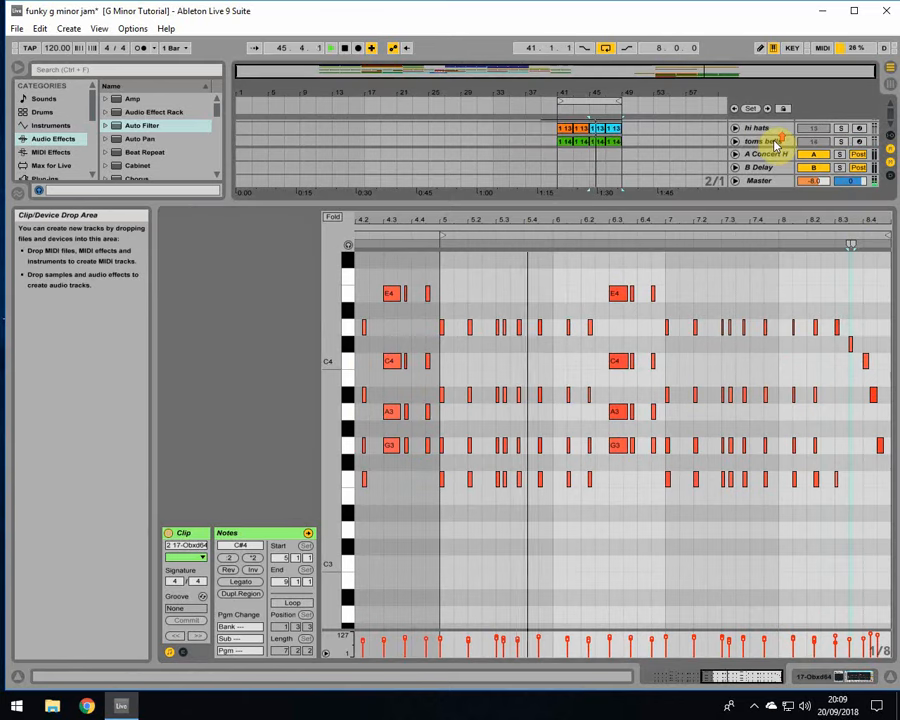
{"action": "scroll", "coordinate": [836, 133], "scroll_direction": "up", "scroll_amount": 3}
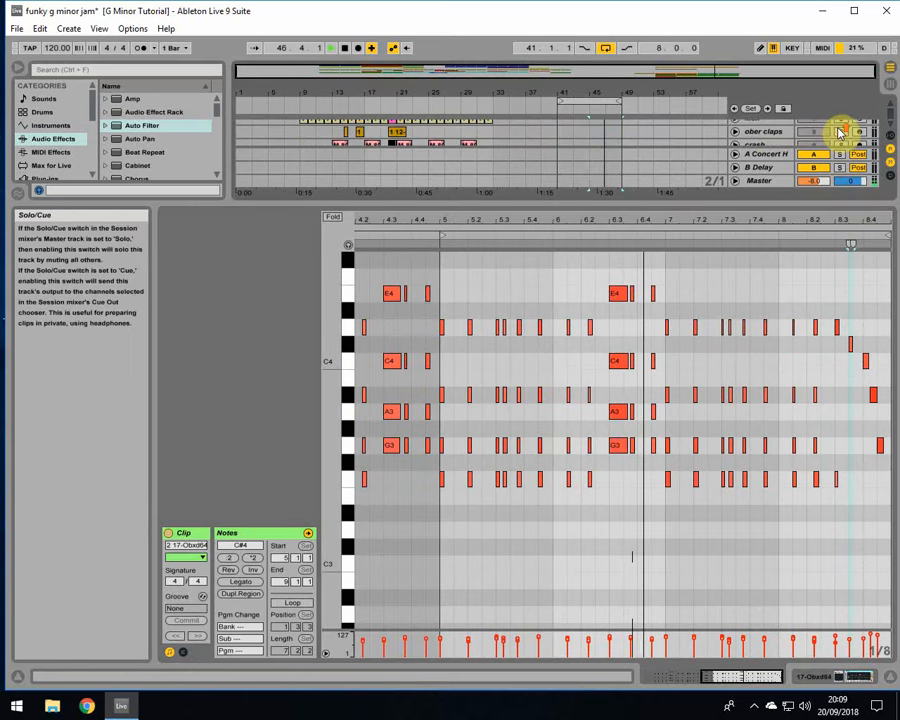
{"action": "scroll", "coordinate": [838, 133], "scroll_direction": "up", "scroll_amount": 1}
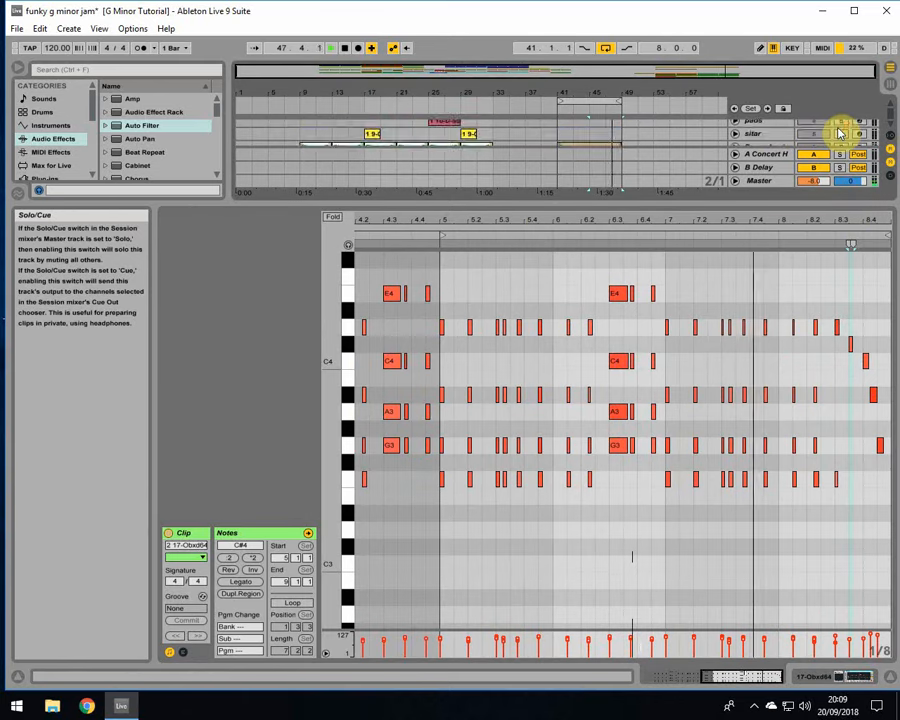
{"action": "scroll", "coordinate": [840, 134], "scroll_direction": "up", "scroll_amount": 2}
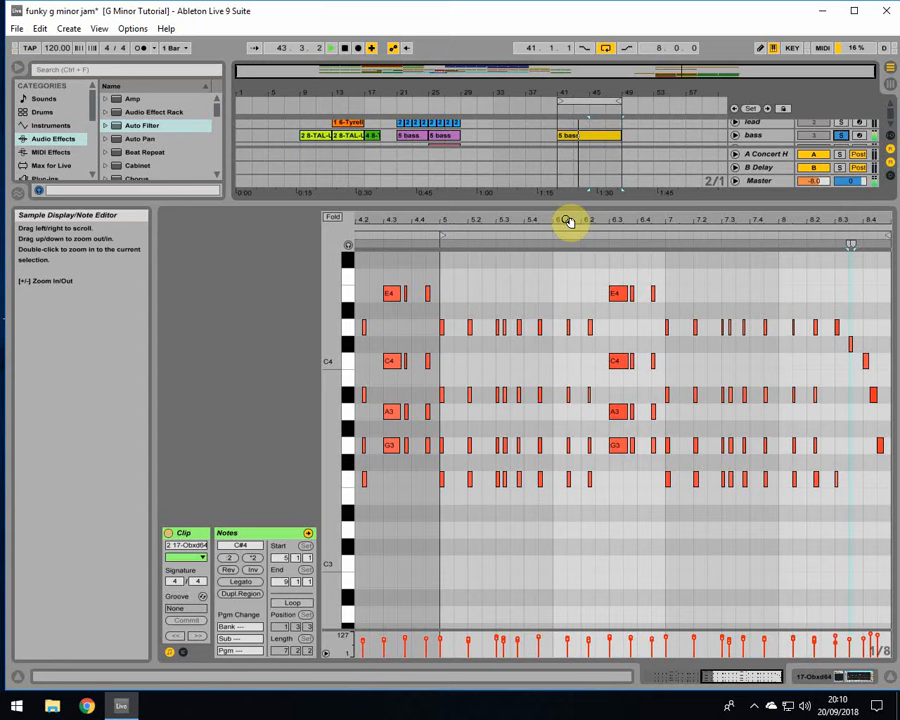
{"action": "left_click", "coordinate": [840, 135]}
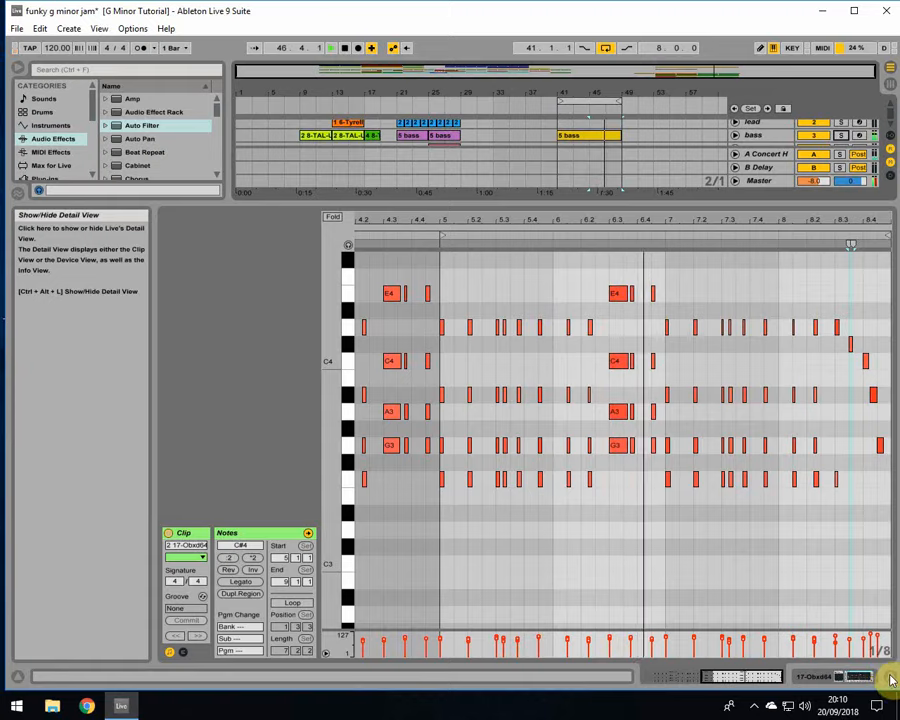
Hide the clip's note editor and place the insert marker at 41.1.1 on the lower hi hats track.
{"action": "left_click_drag", "start_coordinate": [765, 219], "coordinate": [670, 217]}
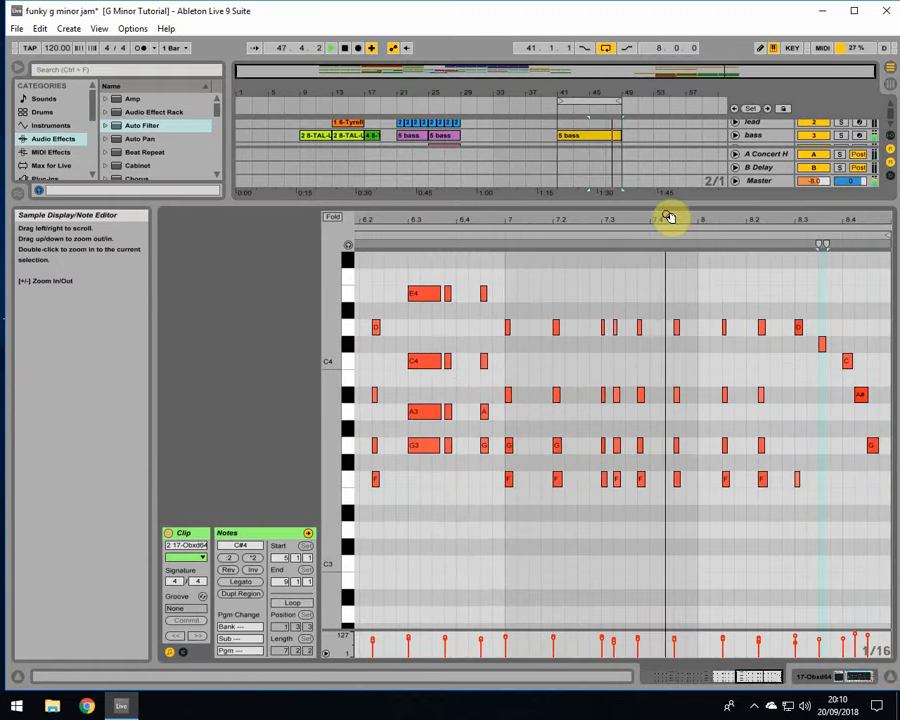
{"action": "left_click", "coordinate": [884, 676]}
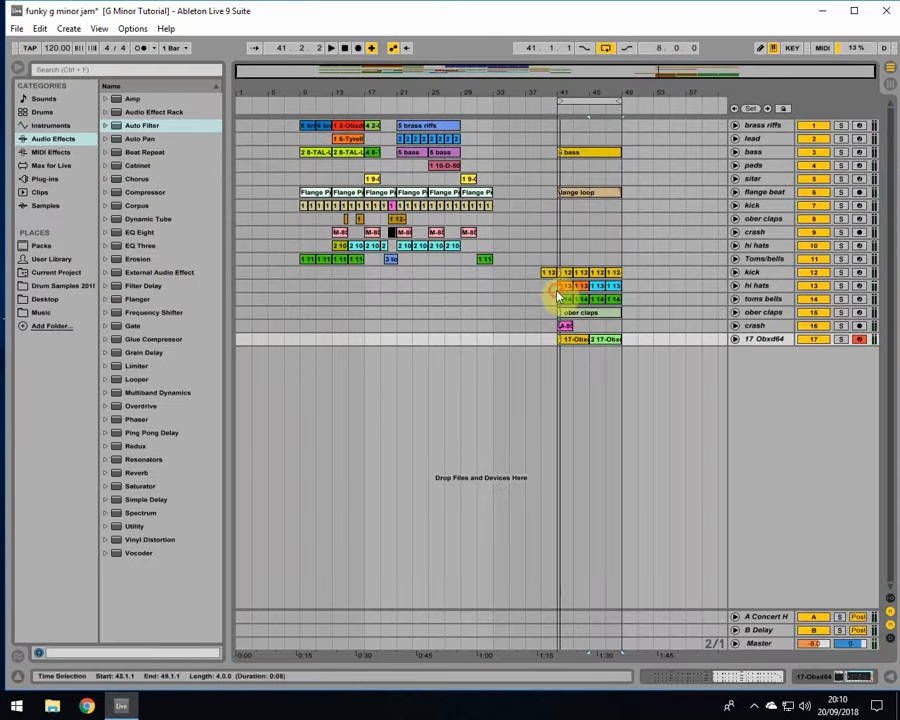
{"action": "left_click", "coordinate": [557, 291]}
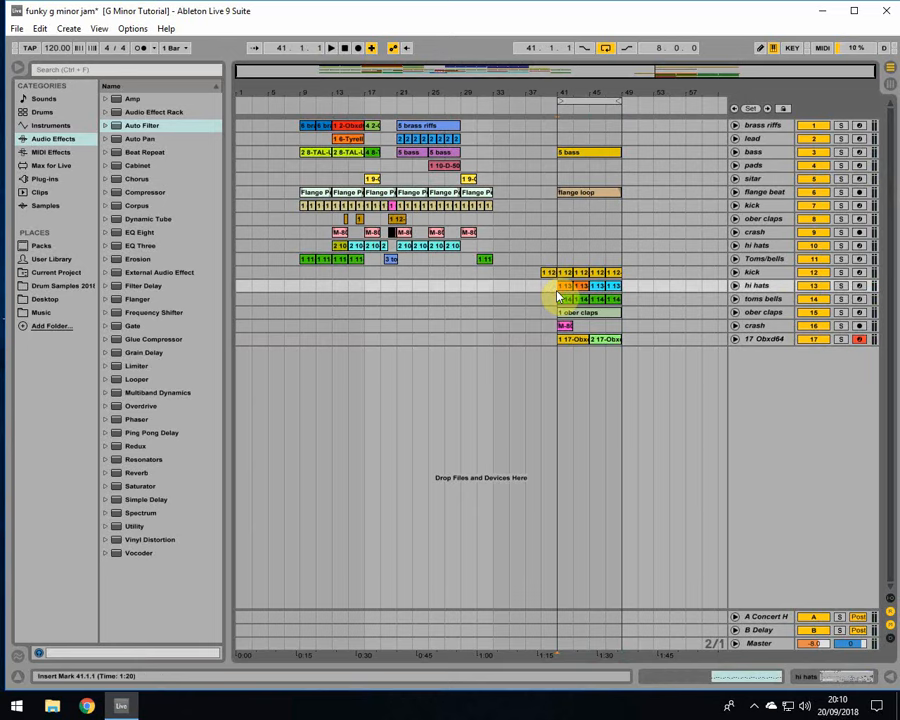